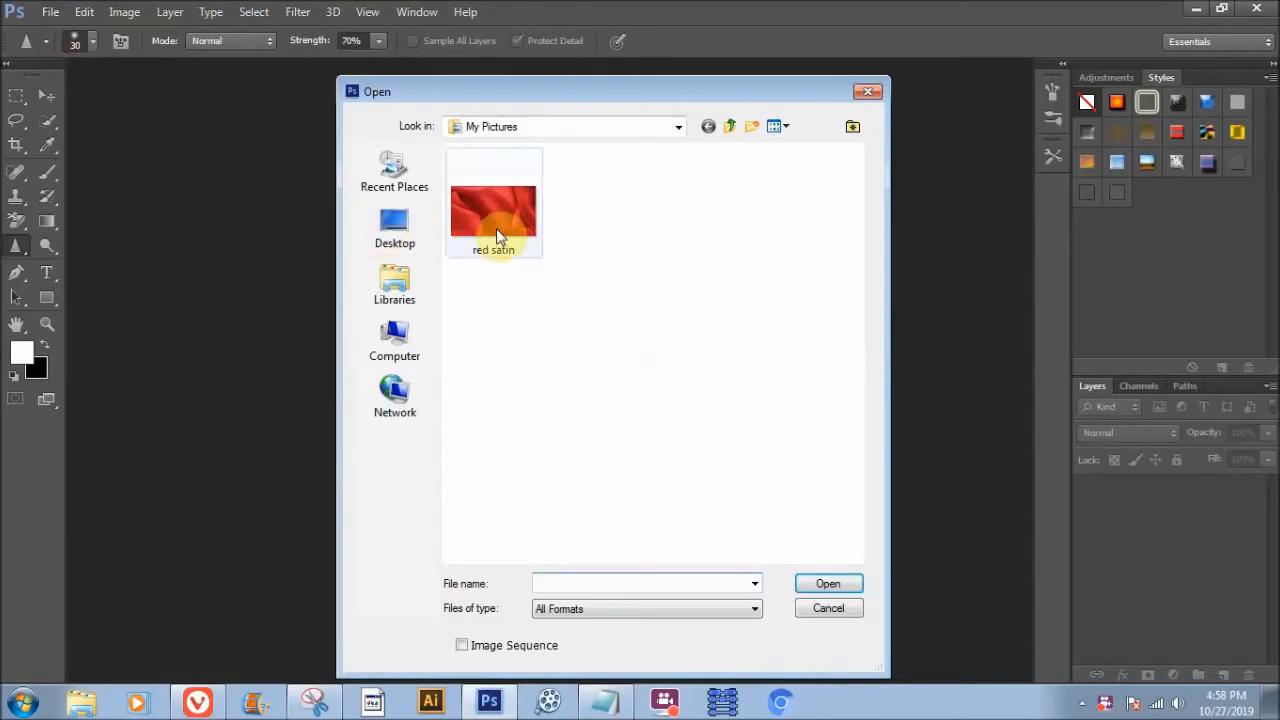
Open the red satin image from My Pictures and copy its background onto a new layer.
click(497, 227)
click(839, 583)
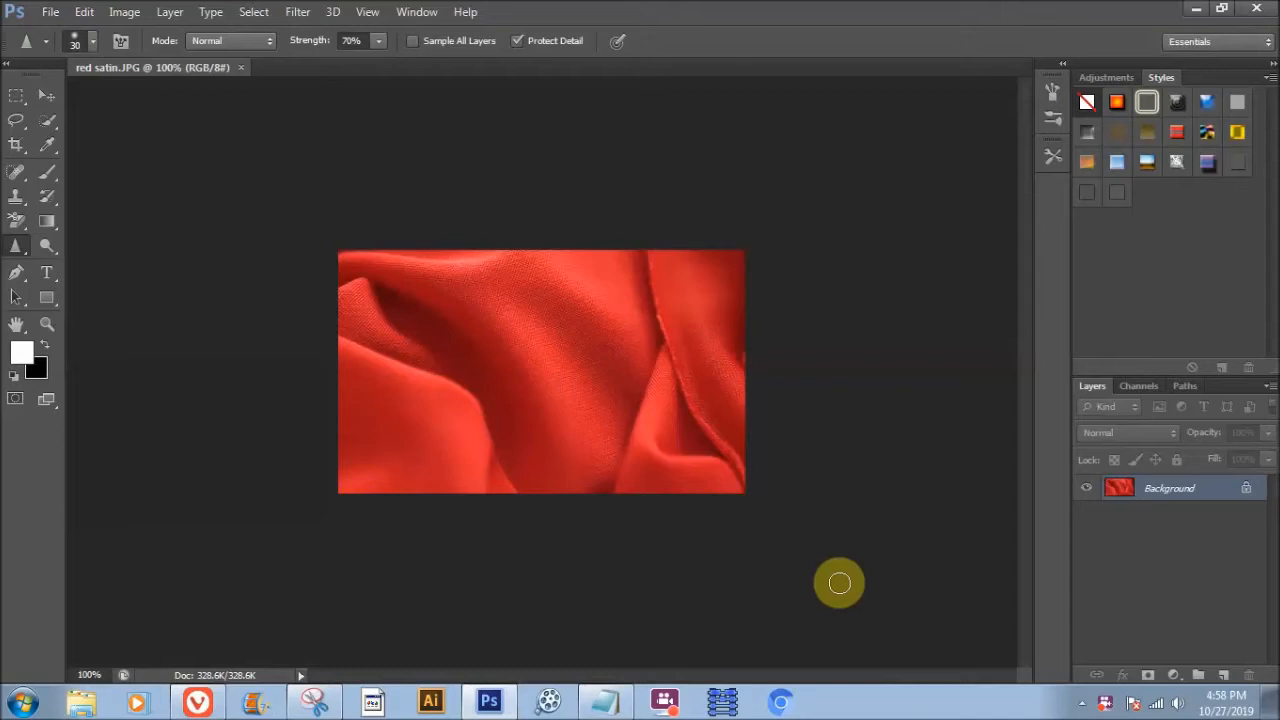
click(170, 12)
mouse_move(177, 33)
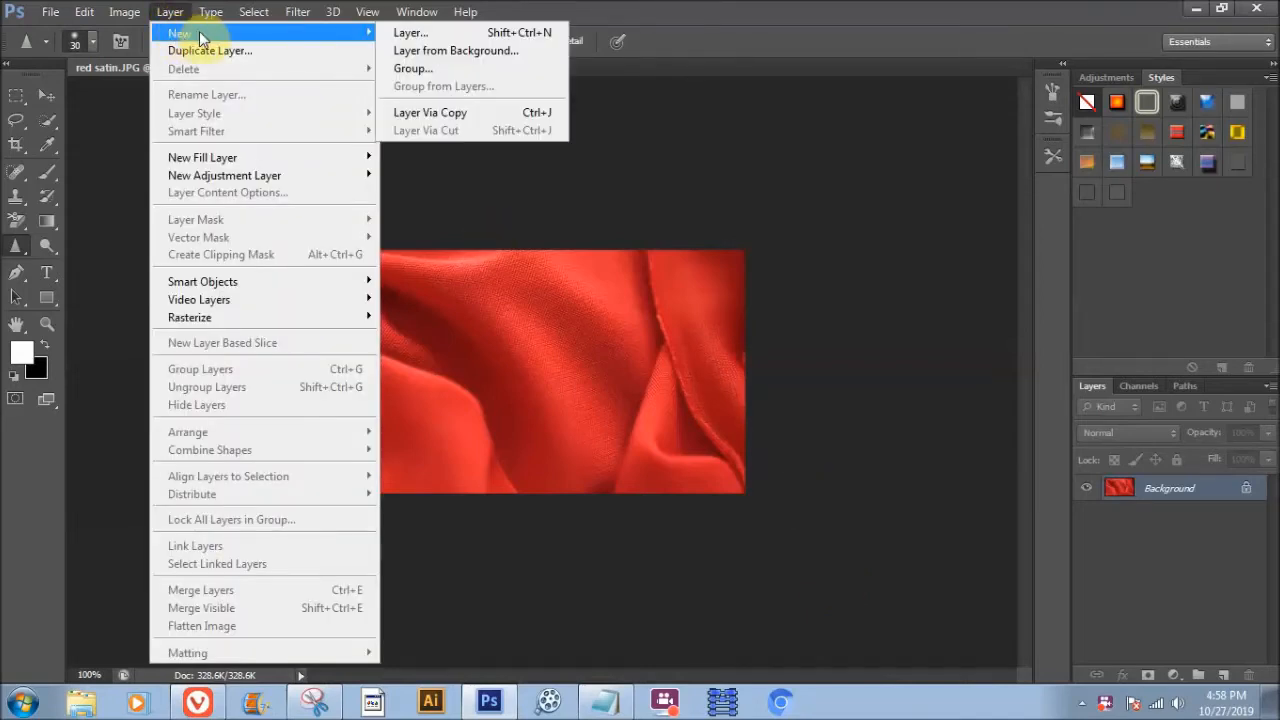
click(443, 113)
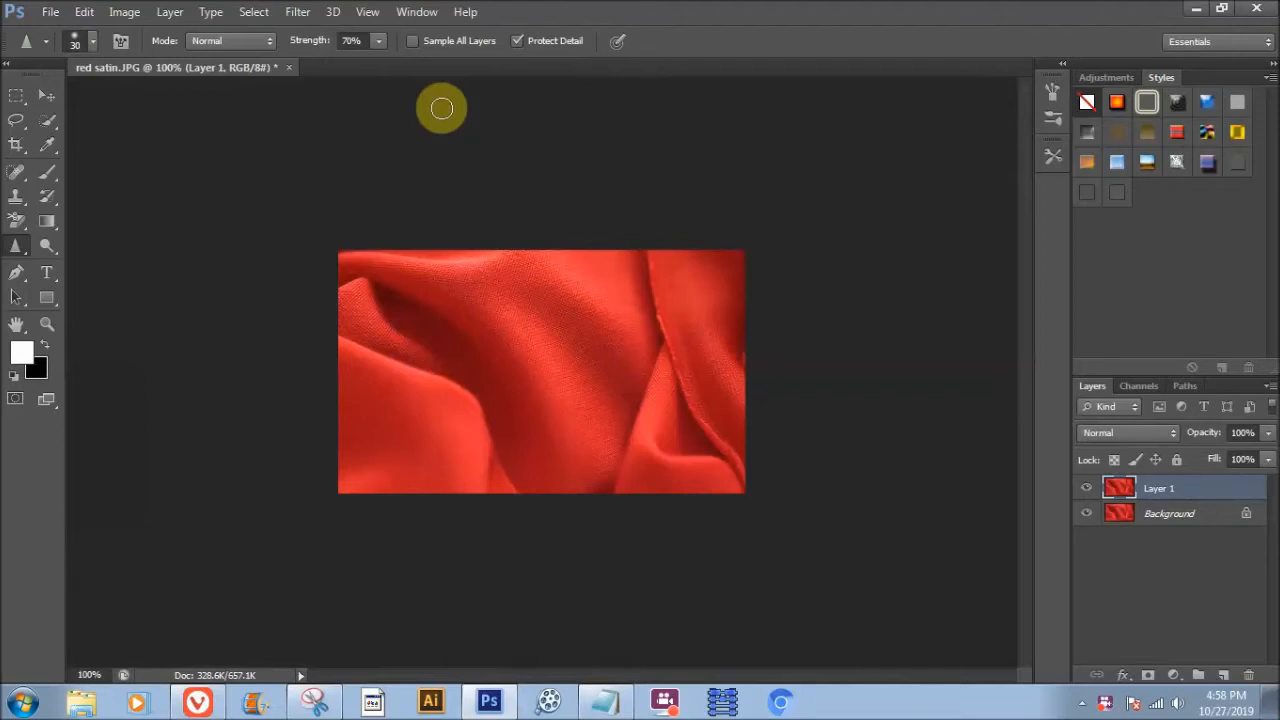
Add the text YOUR TEXT in green 48 pt Impact across the upper part of the satin image.
click(47, 274)
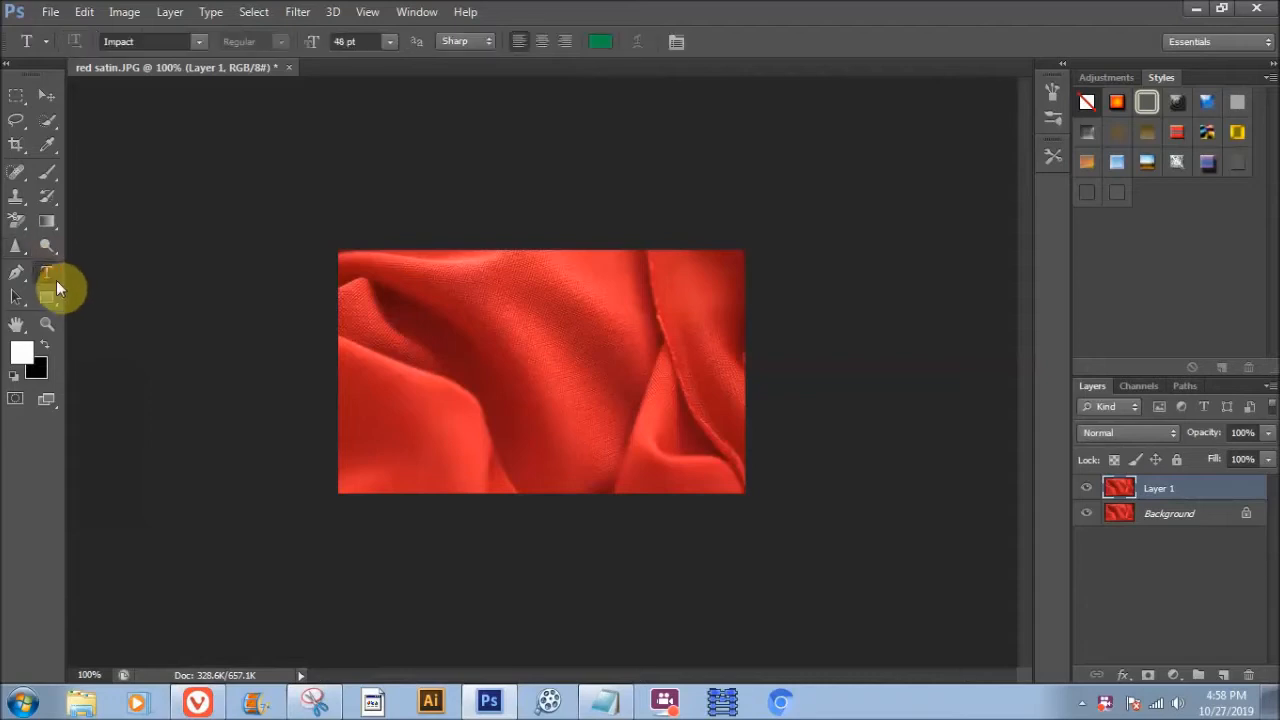
click(436, 324)
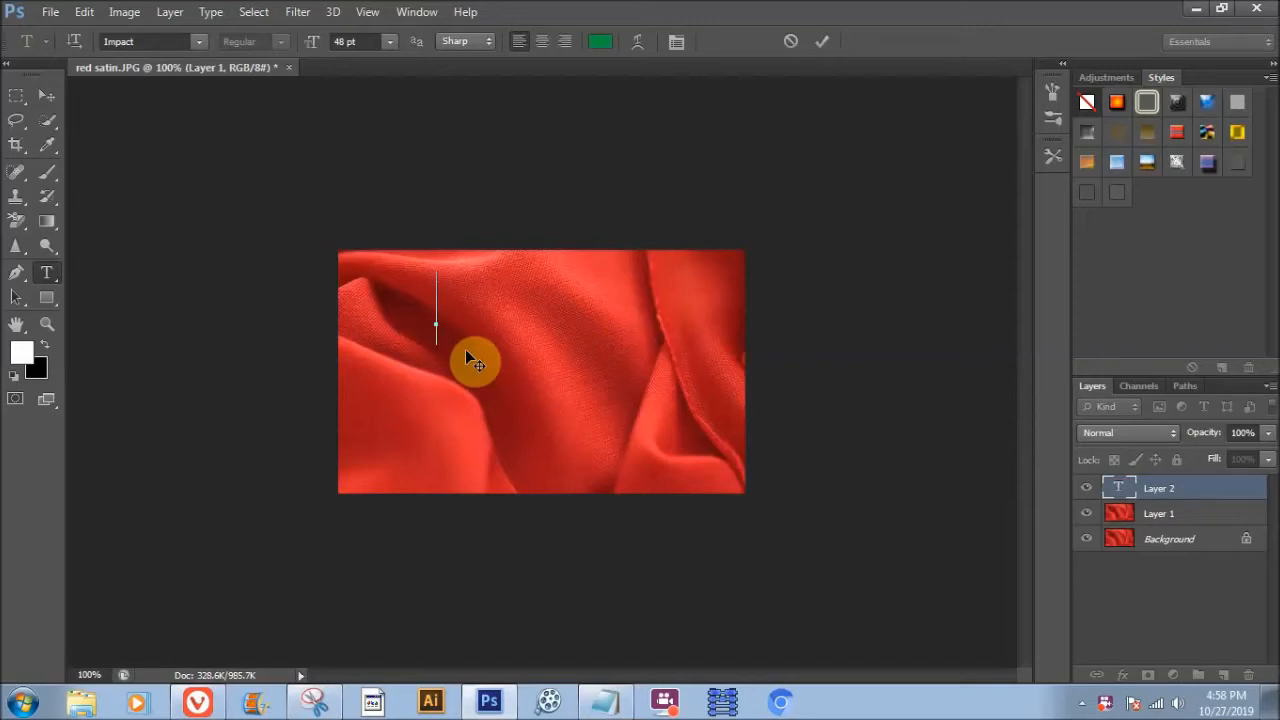
text(YOUR)
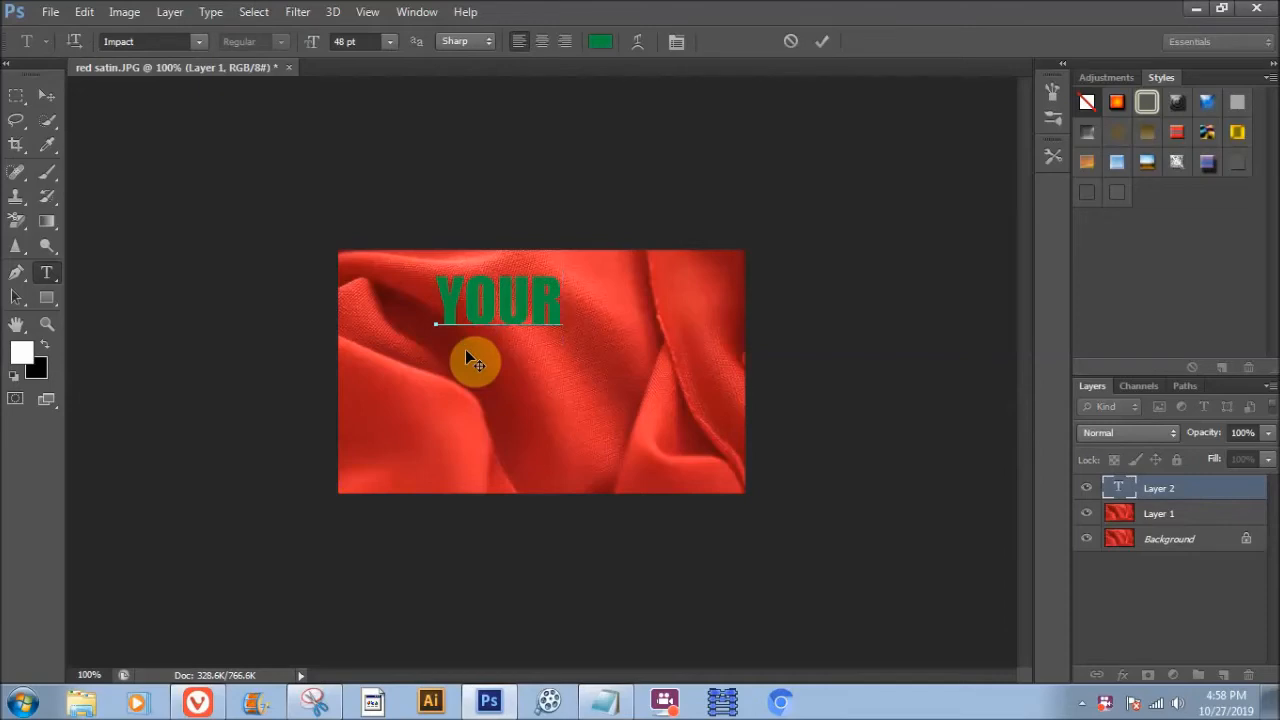
text( TEXT)
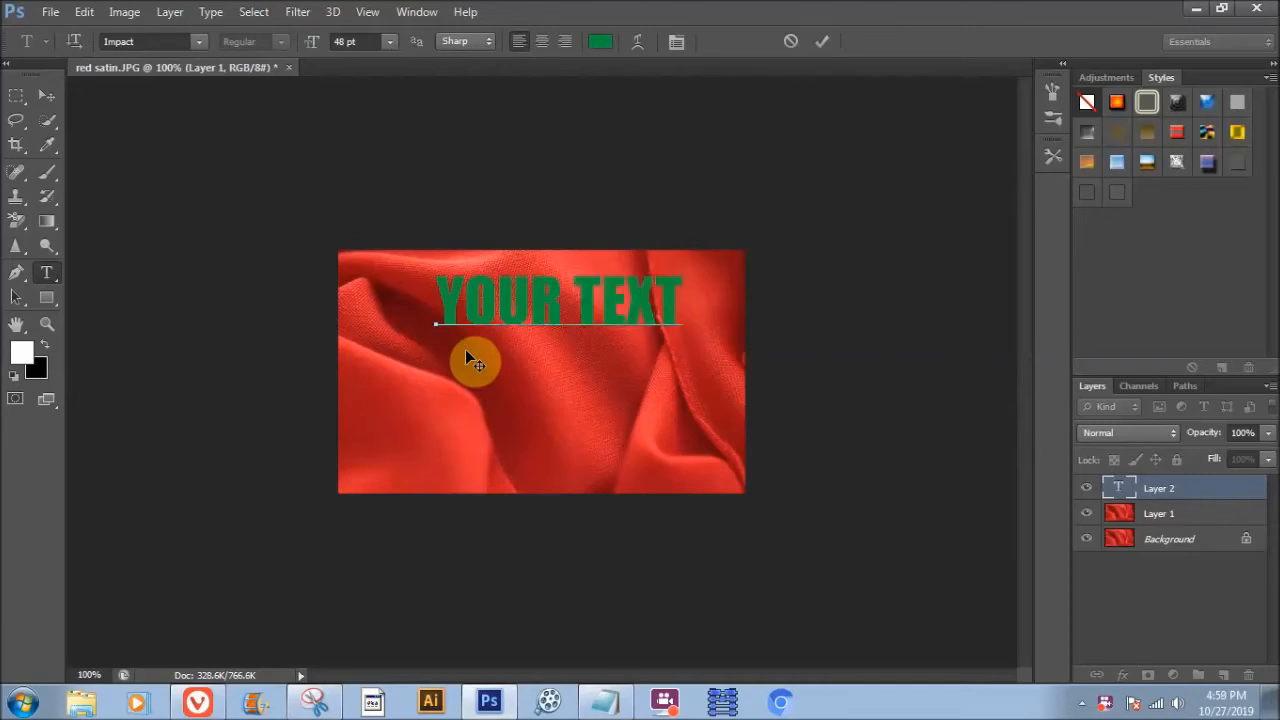
click(822, 41)
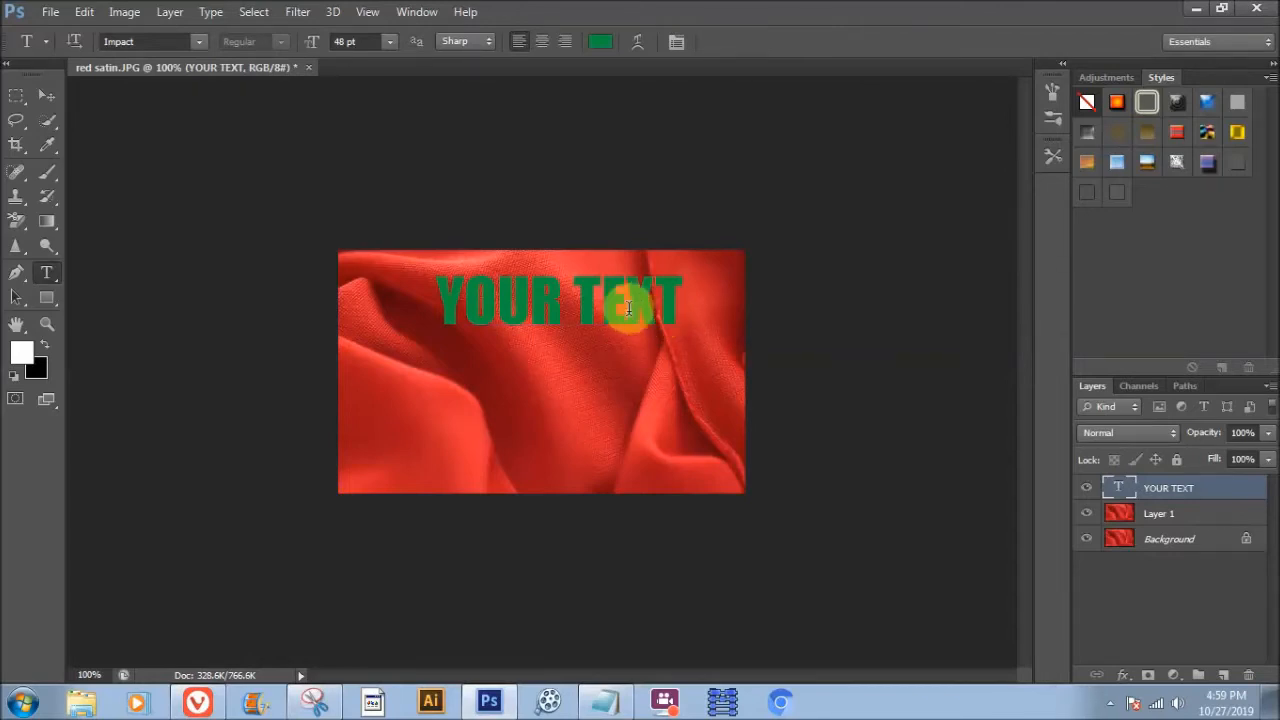
Duplicate the YOUR TEXT layer and move the copy straight down to form a second line below the first.
click(170, 13)
mouse_move(180, 33)
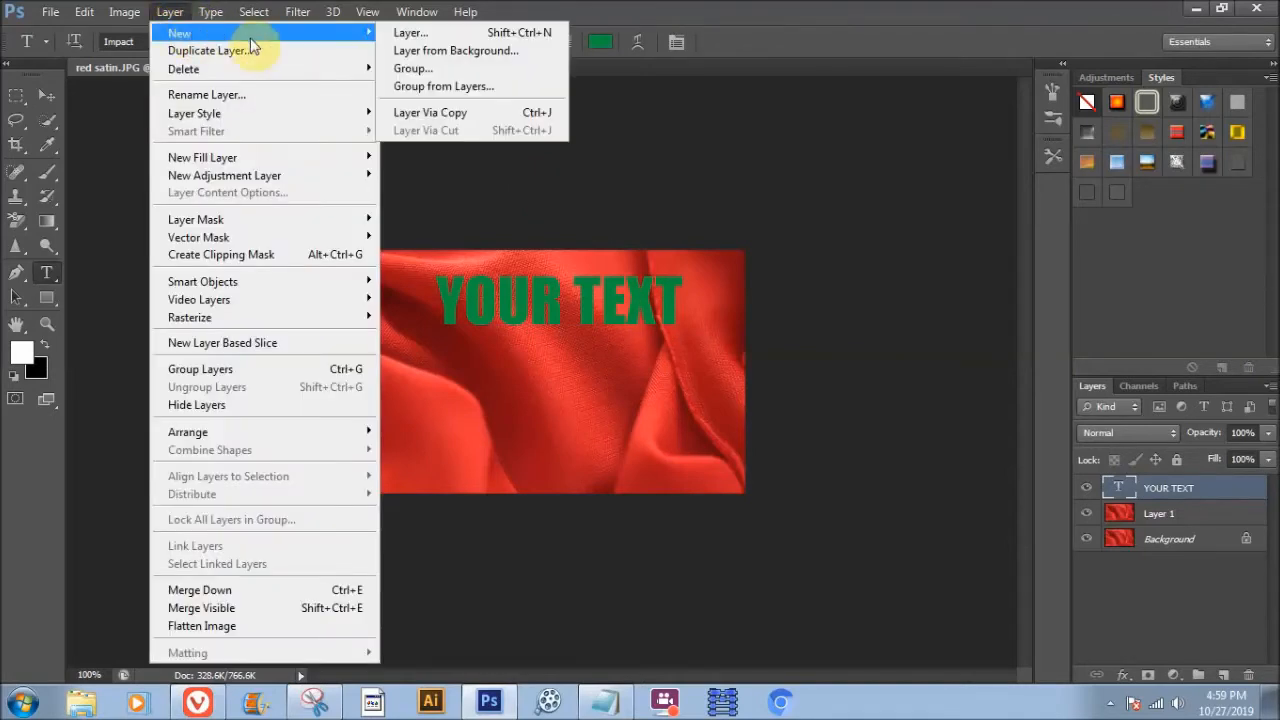
click(463, 117)
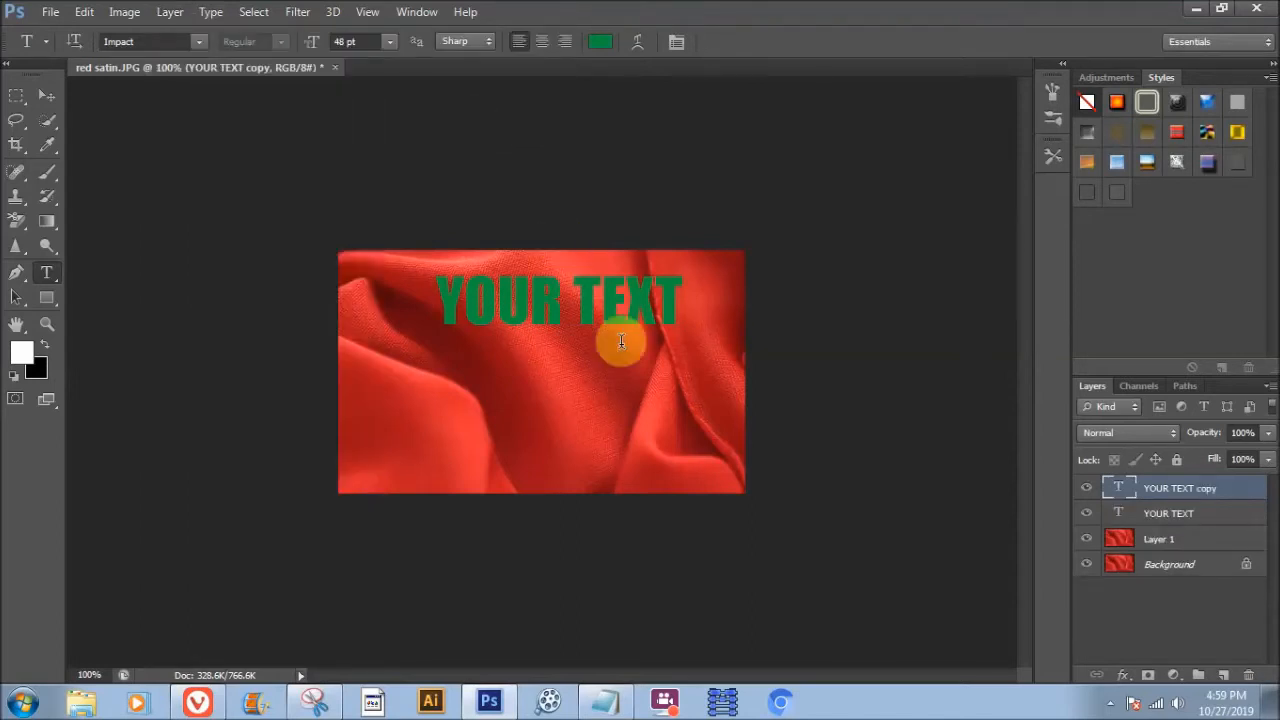
click(1204, 517)
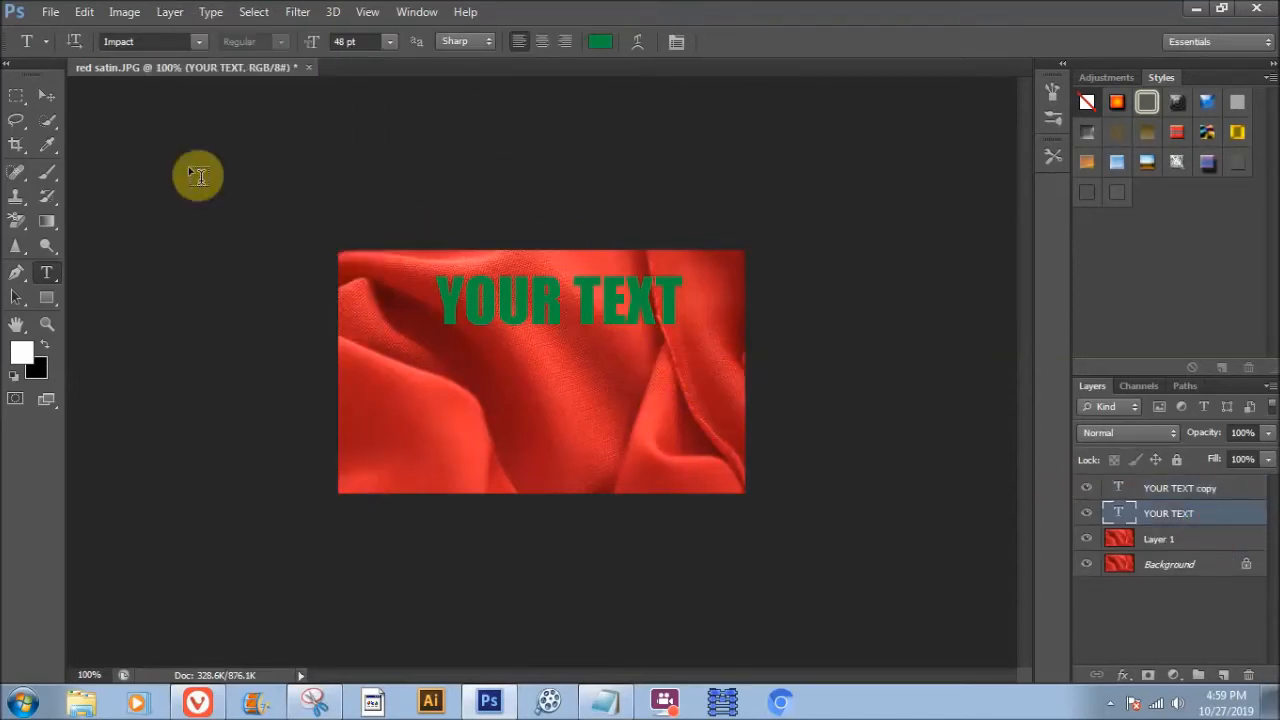
click(46, 95)
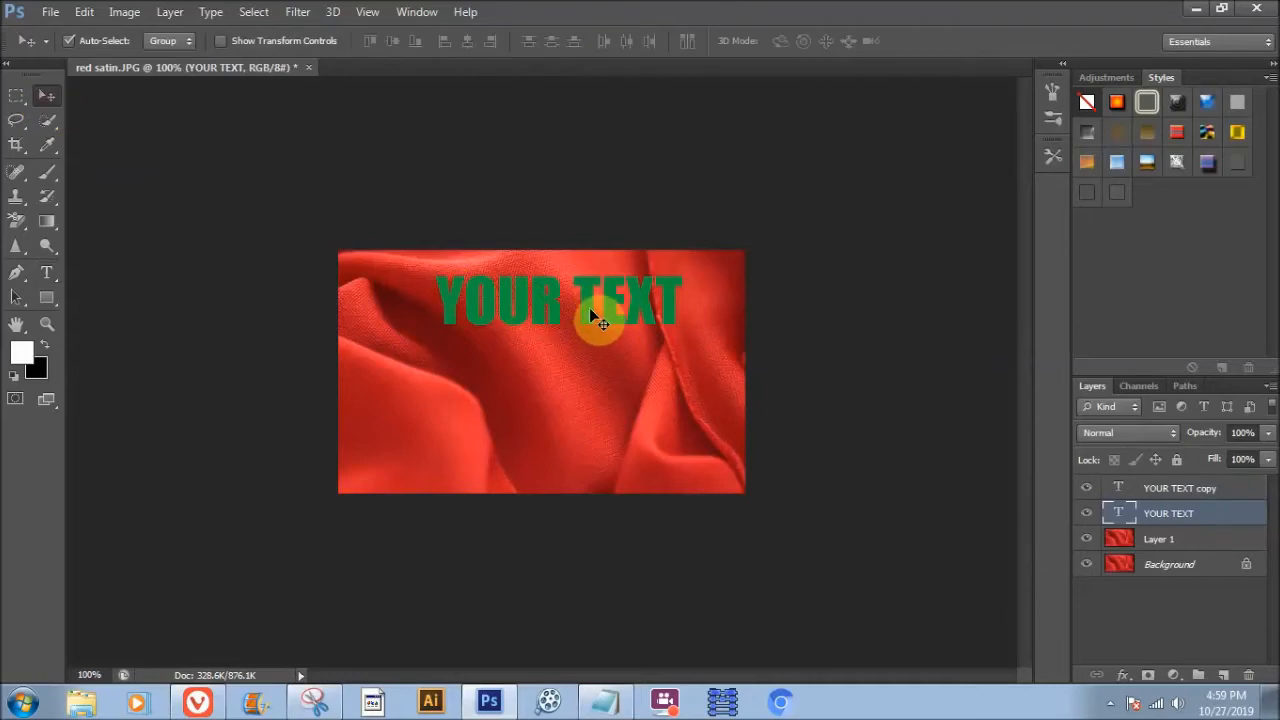
drag(589, 309, 592, 389)
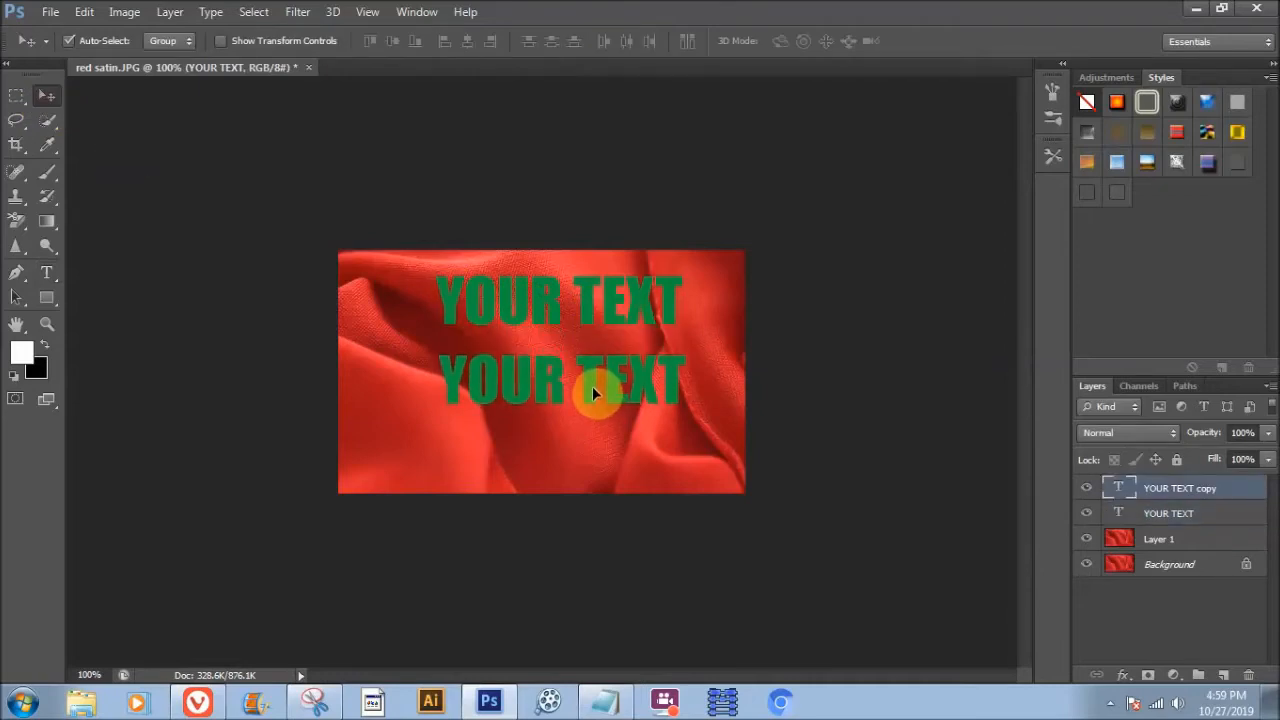
Transform both text layers together, moving them near the image's centre at about X 211.5 px, Y 124.5 px.
shift+click(1208, 519)
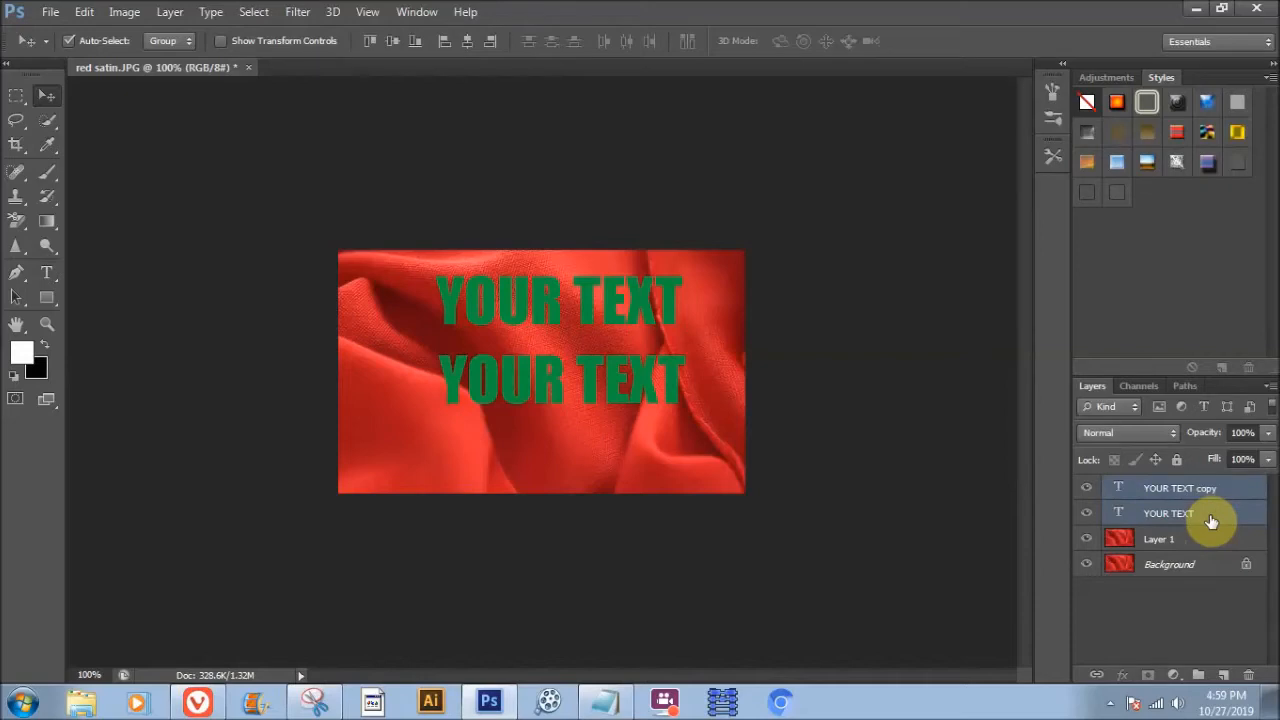
key(ctrl+t)
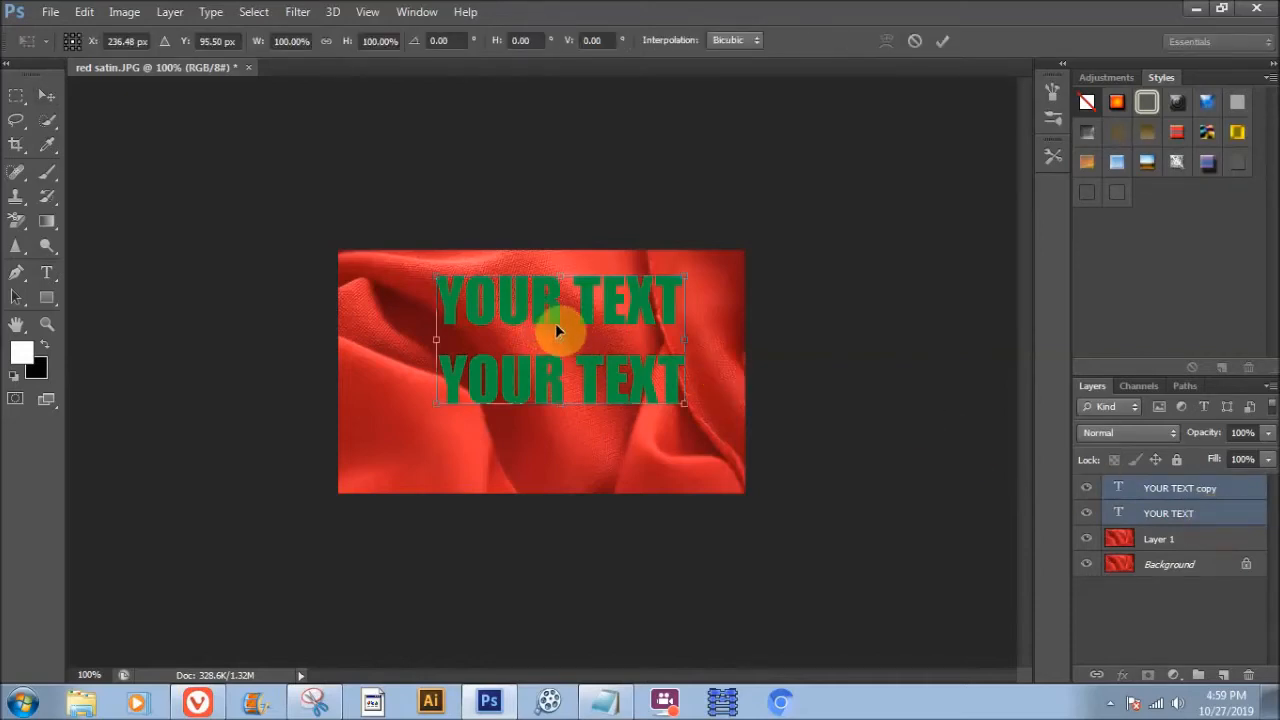
drag(557, 327, 532, 351)
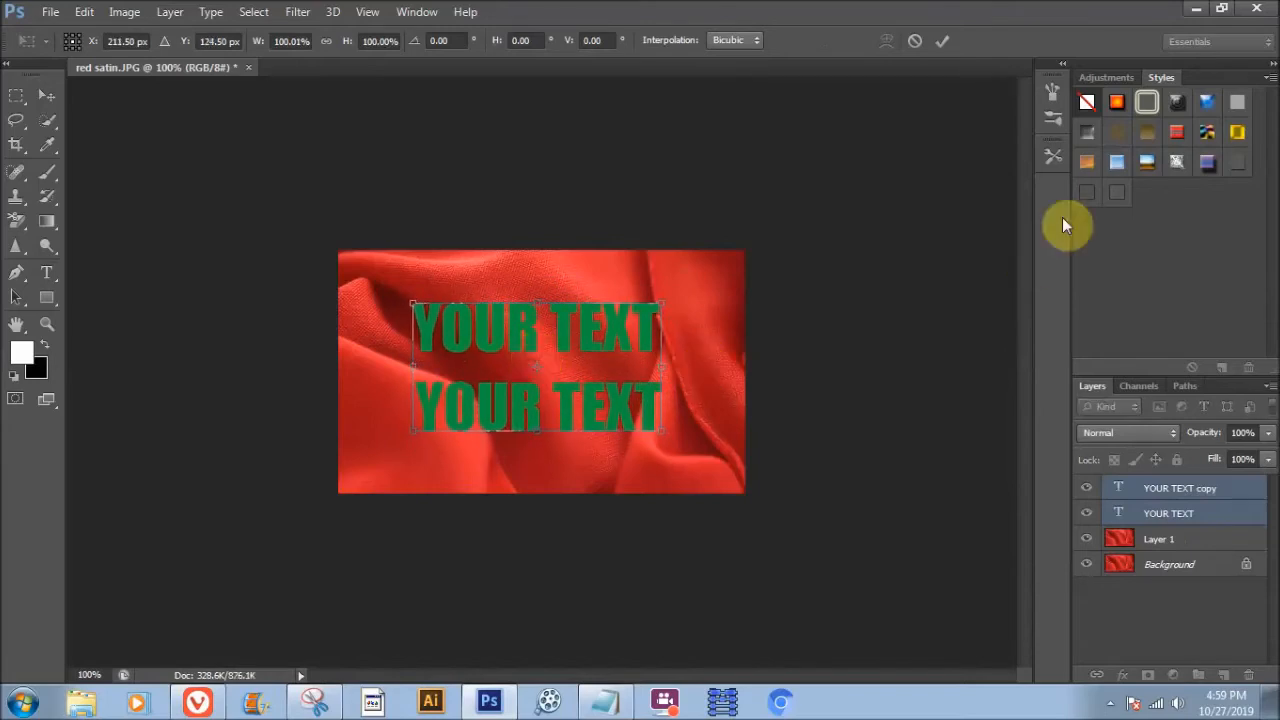
click(943, 42)
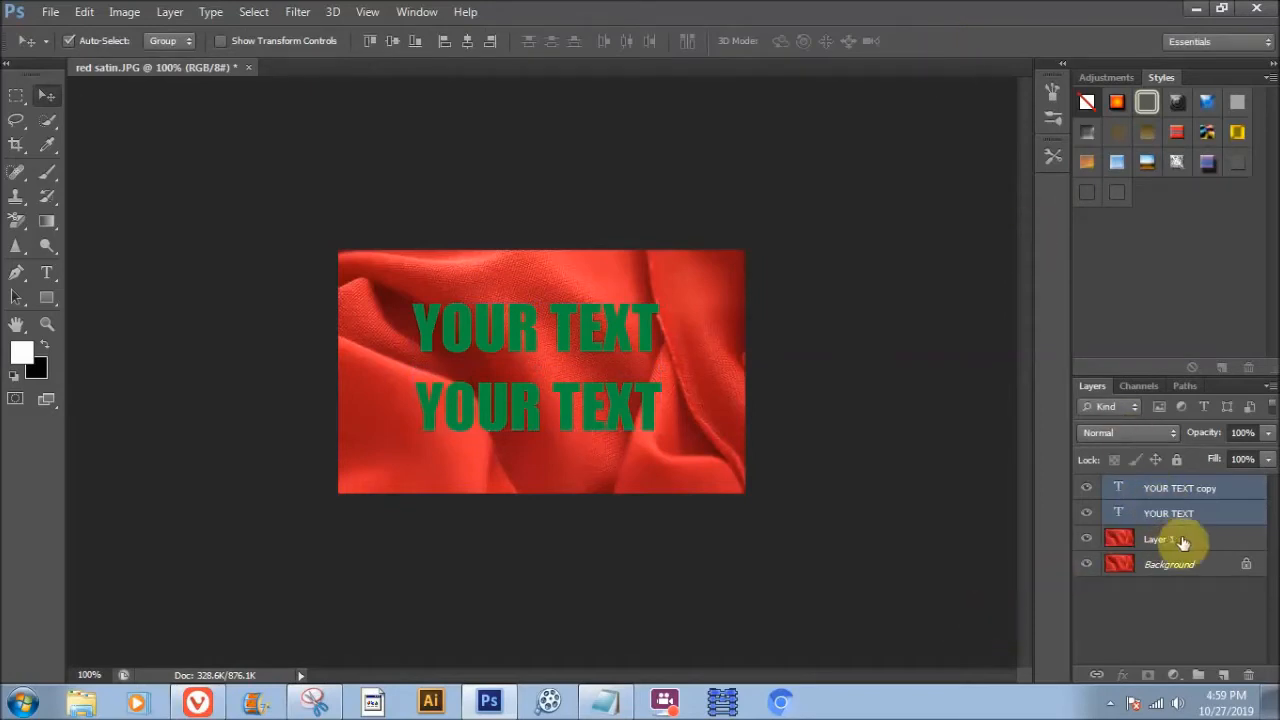
Convert the two text layers together into a single smart object.
click(1203, 520)
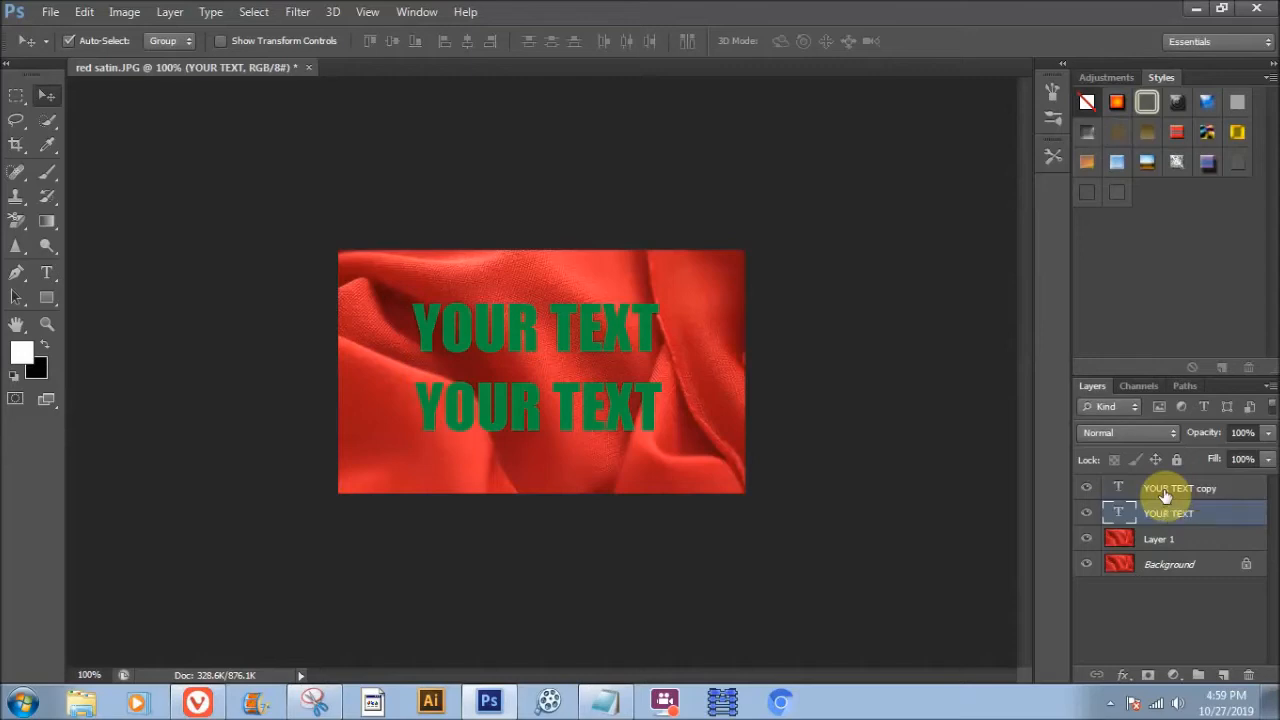
click(1164, 493)
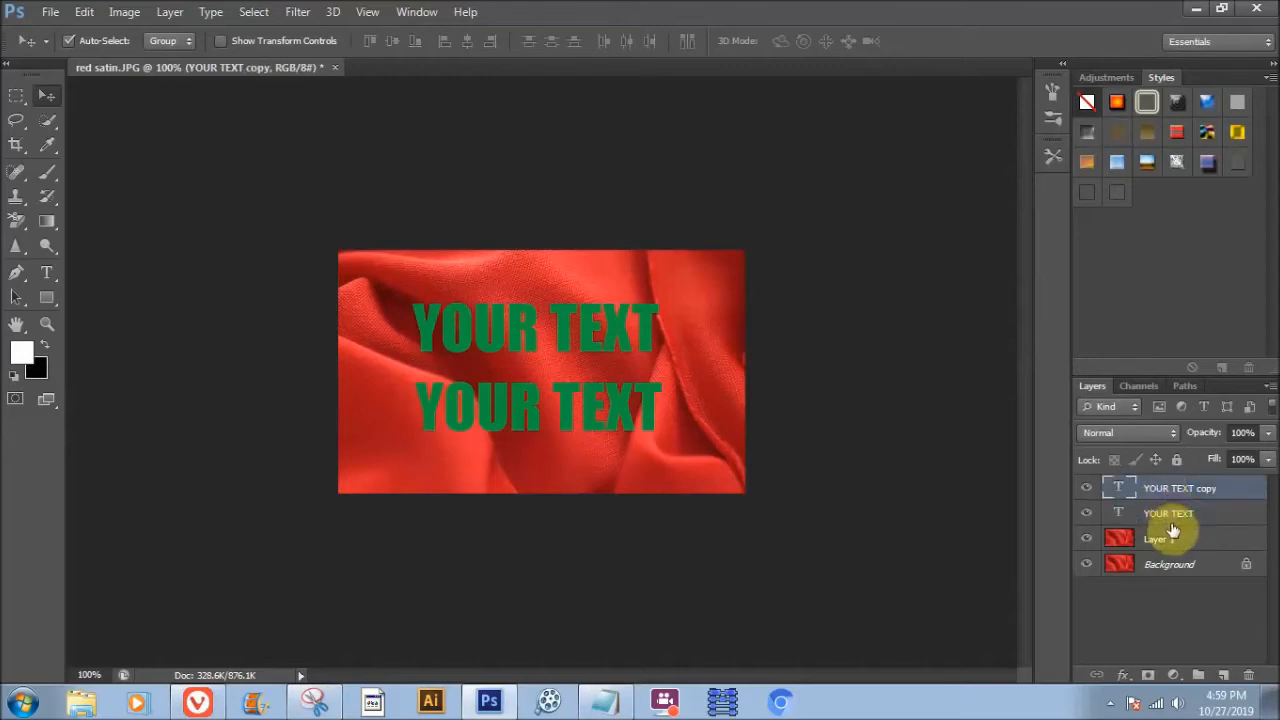
shift+click(1170, 518)
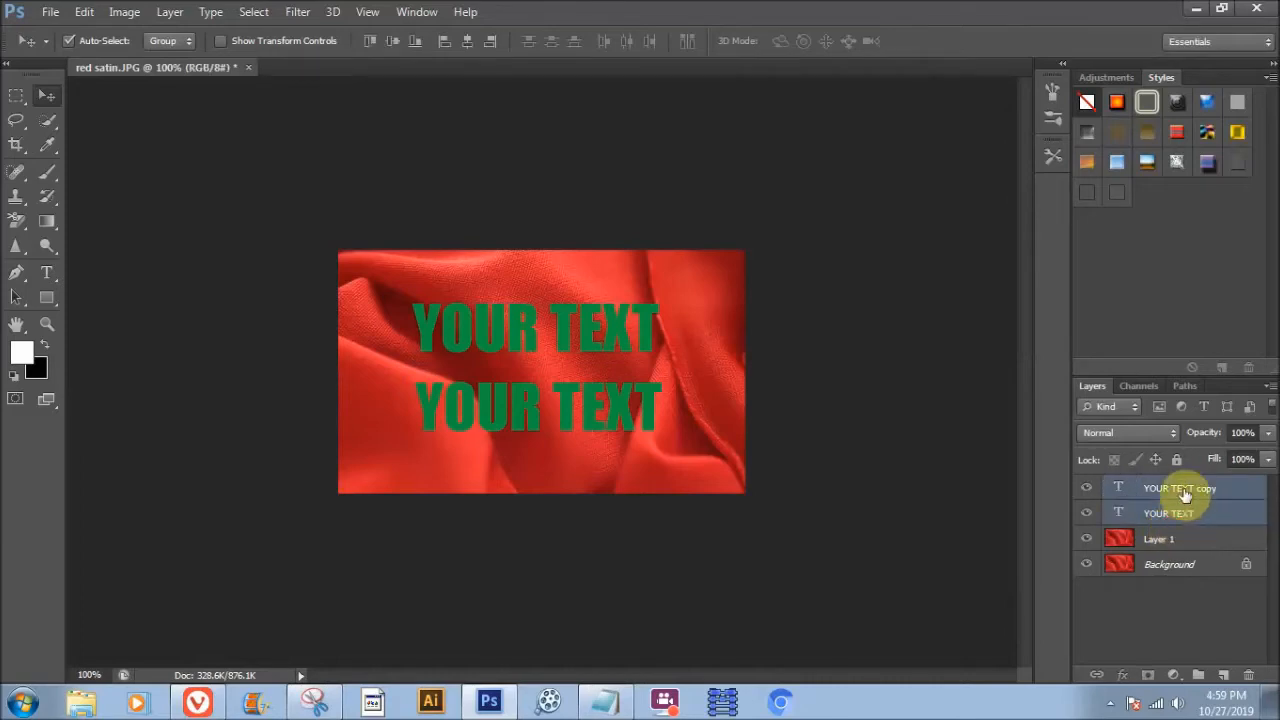
right_click(1183, 490)
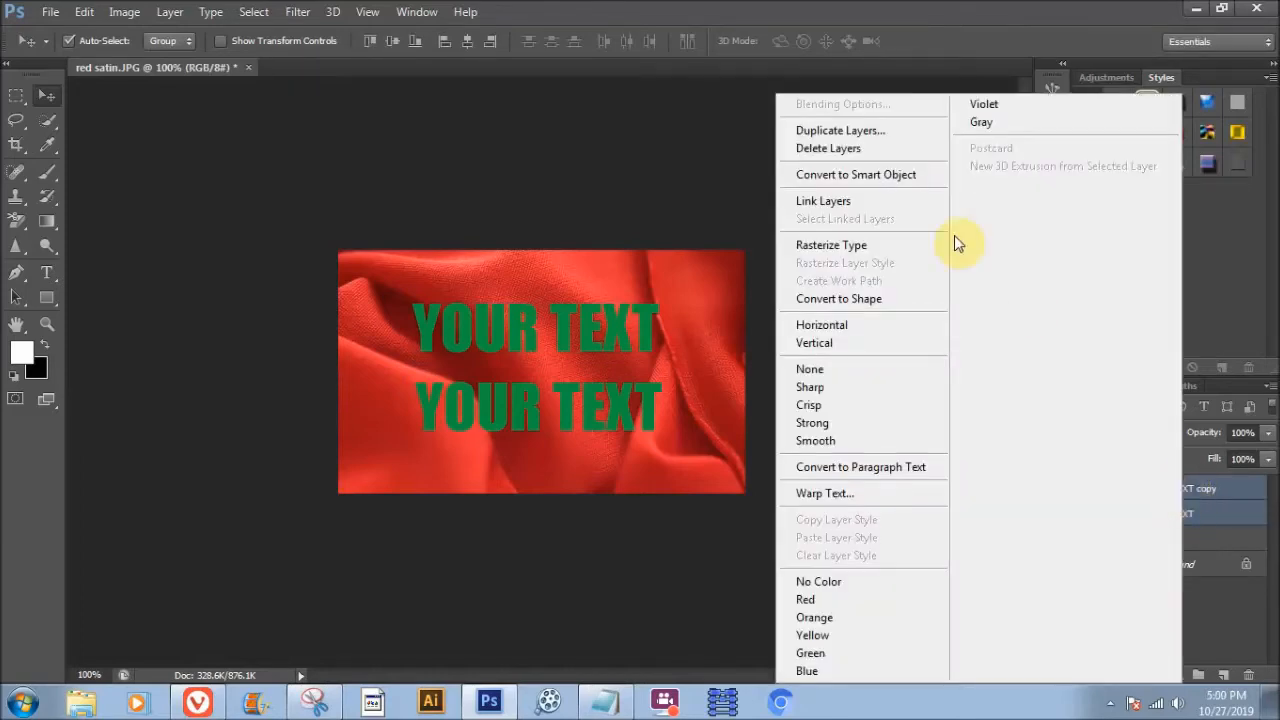
click(898, 179)
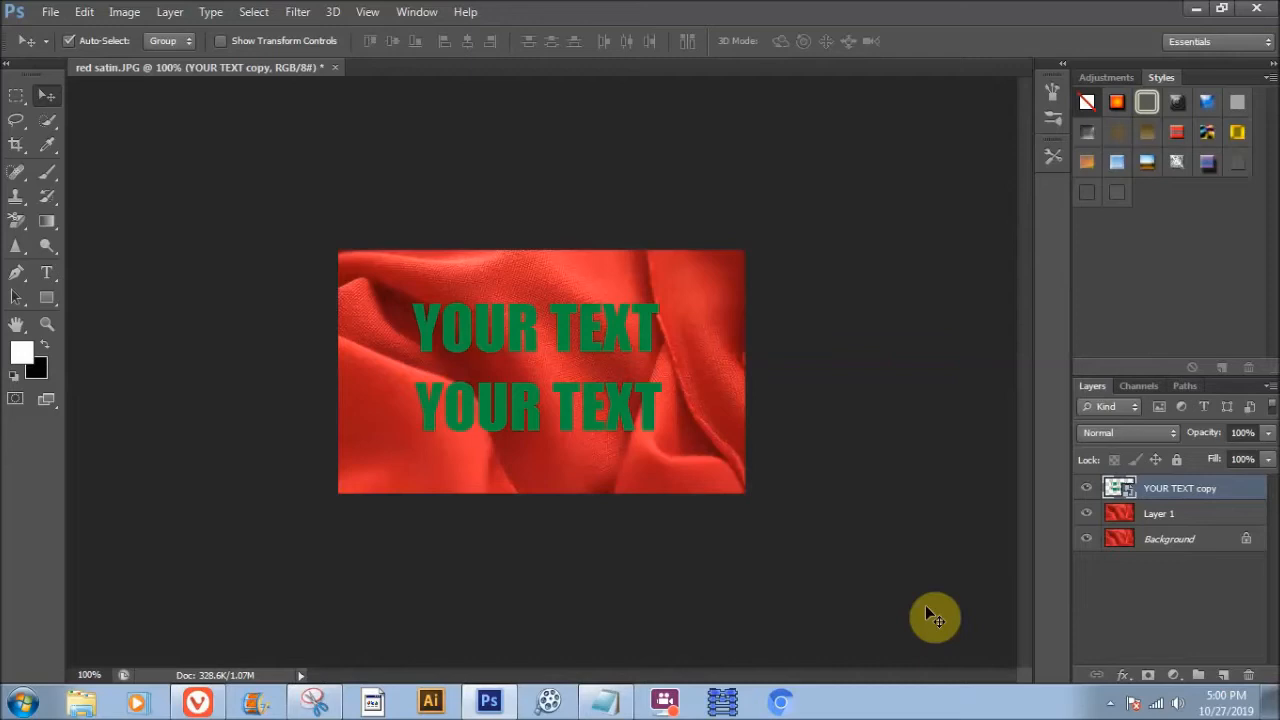
Set the text smart object's blending mode to Multiply and its fill to 59%.
click(1173, 432)
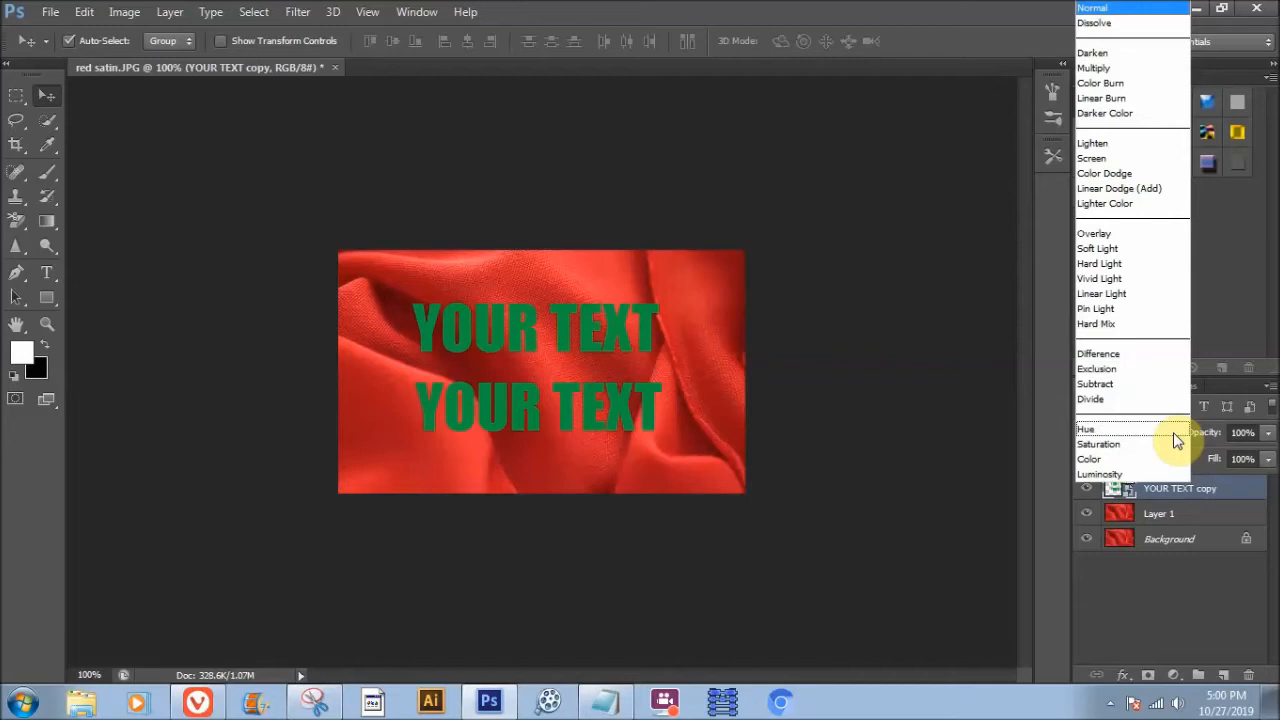
click(1121, 67)
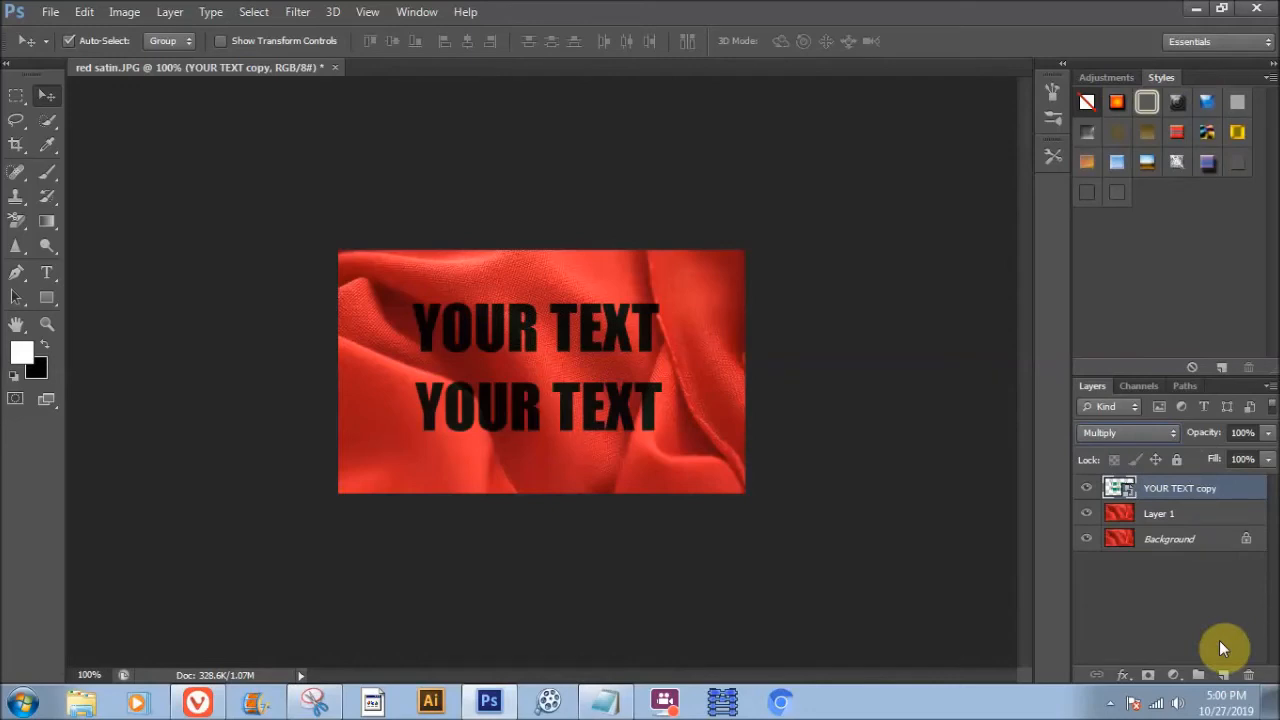
click(1266, 462)
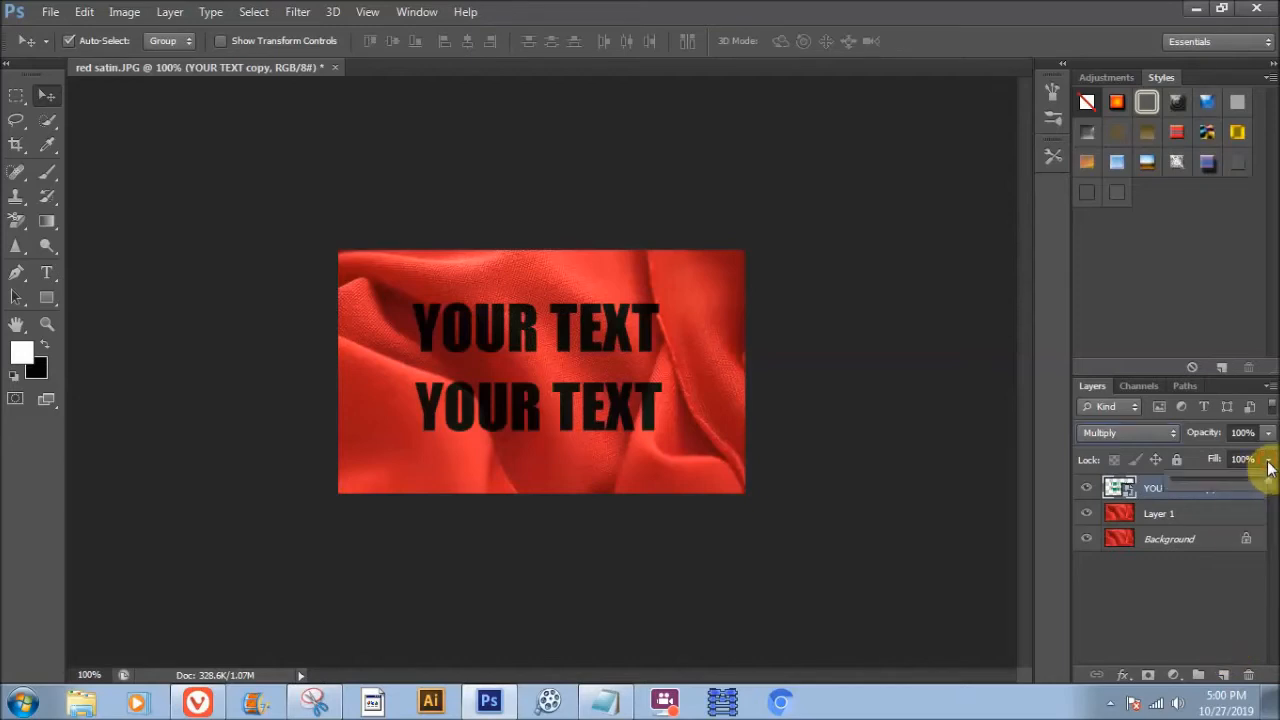
click(1227, 479)
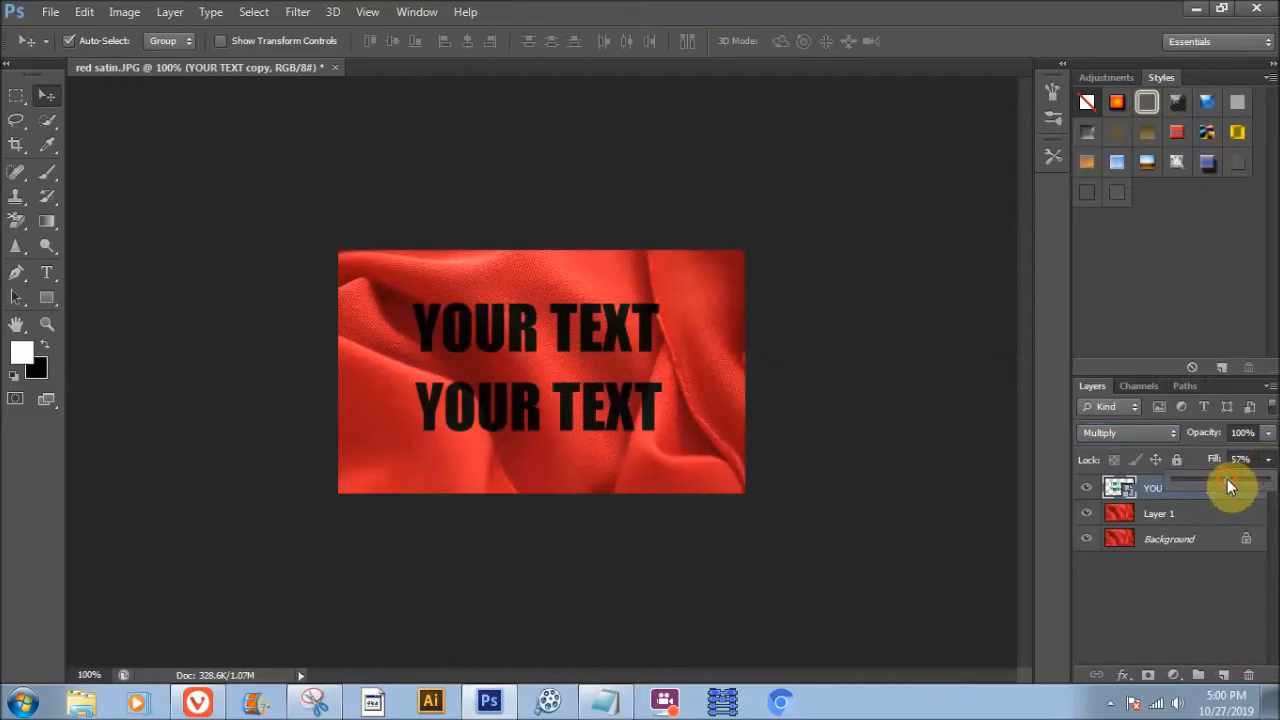
drag(1233, 486, 1220, 486)
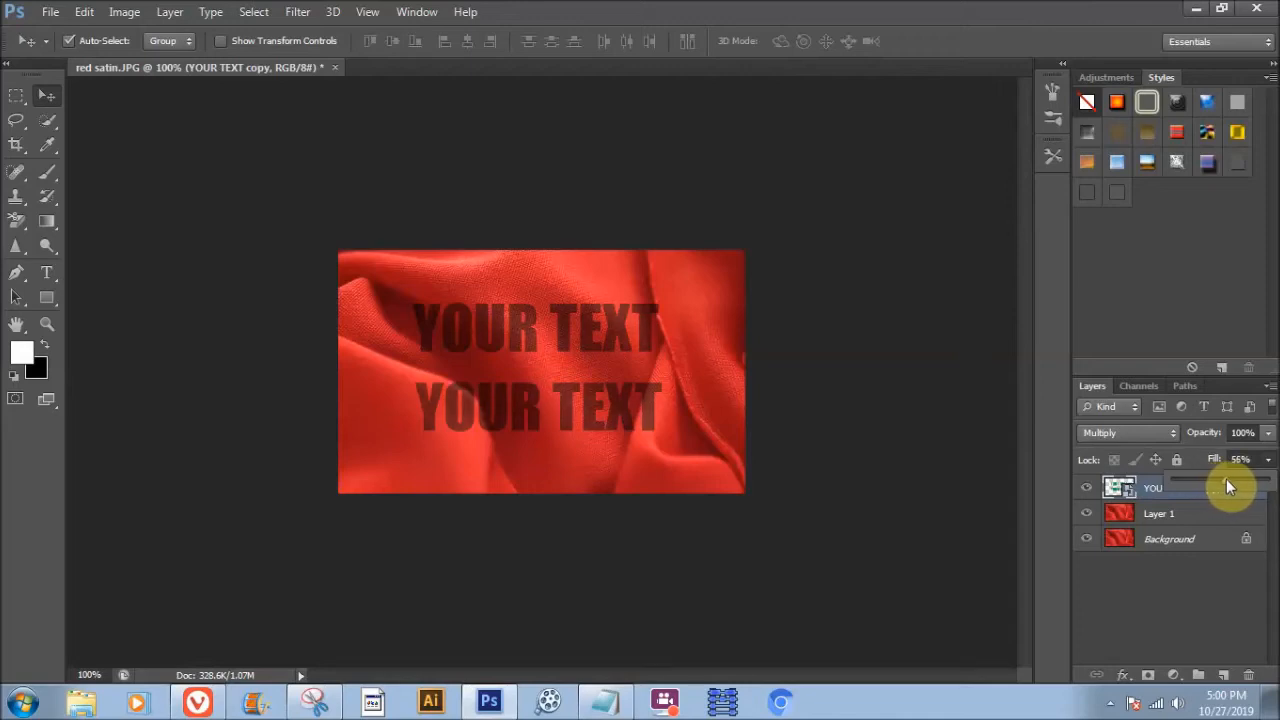
drag(1224, 478, 1222, 478)
drag(1230, 485, 1229, 485)
Change the text smart object's blending mode to Color Burn and set its fill to 82%.
click(1175, 437)
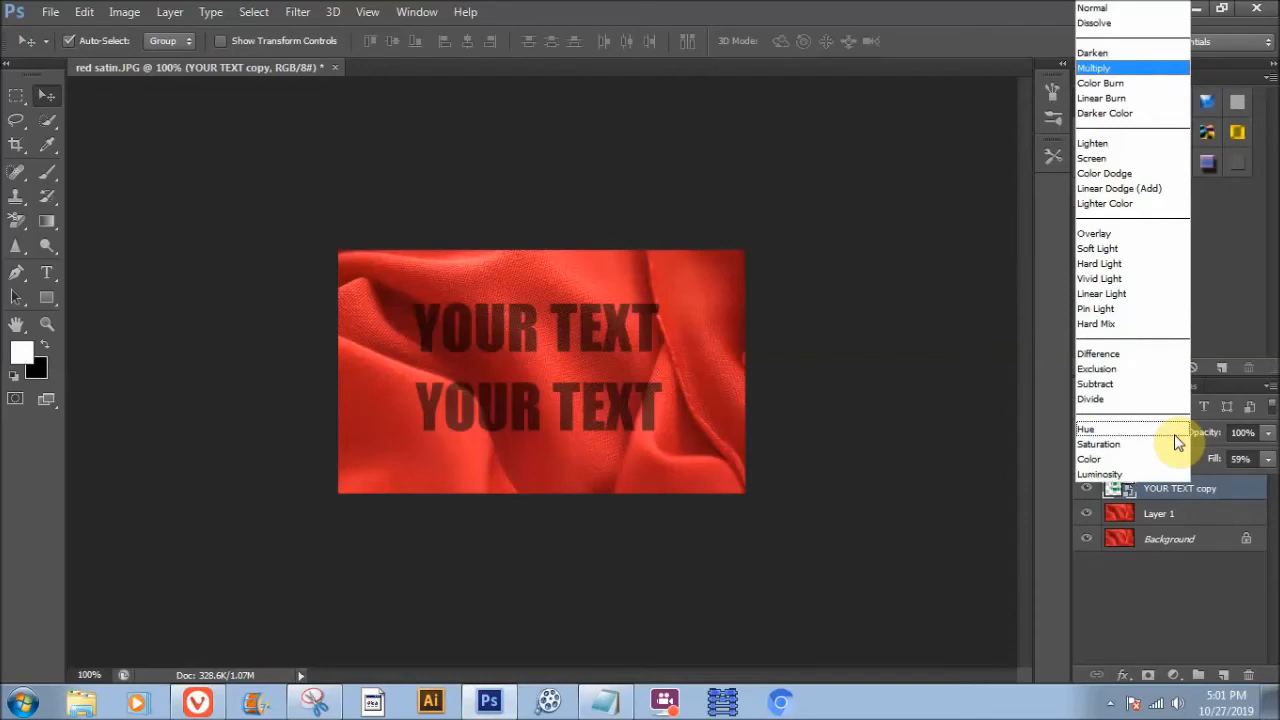
click(1126, 84)
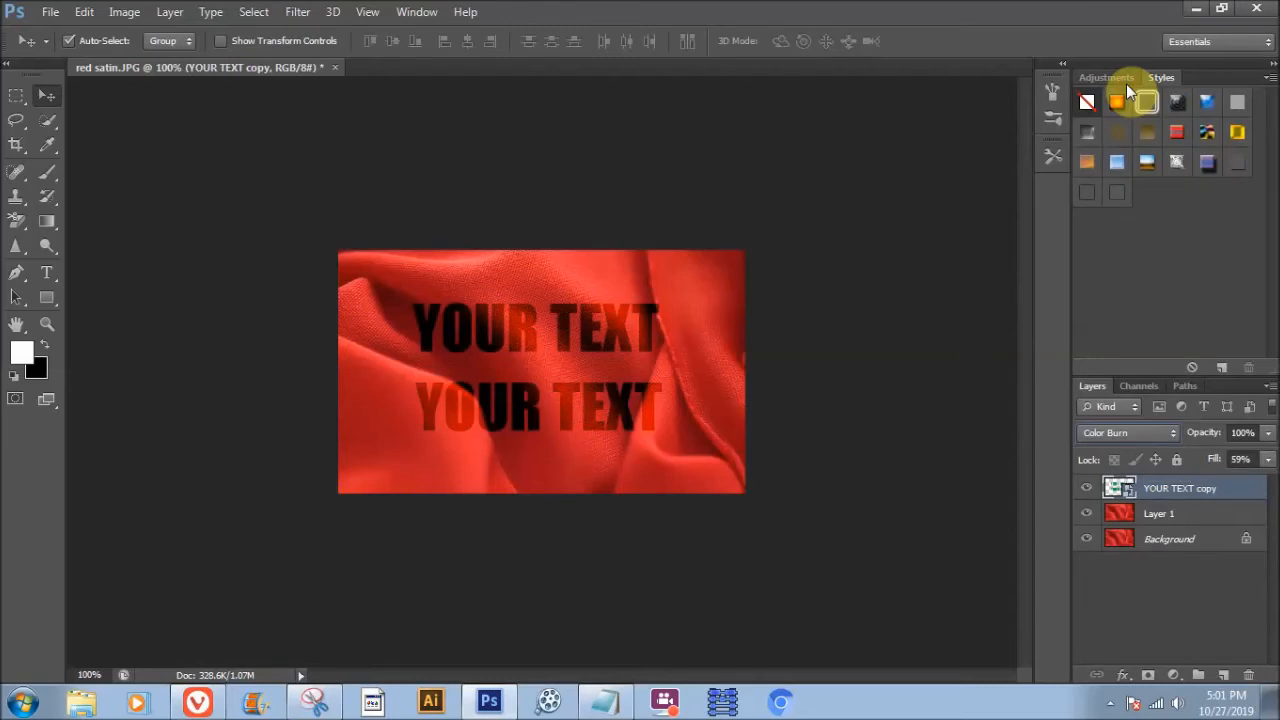
mouse_move(1225, 708)
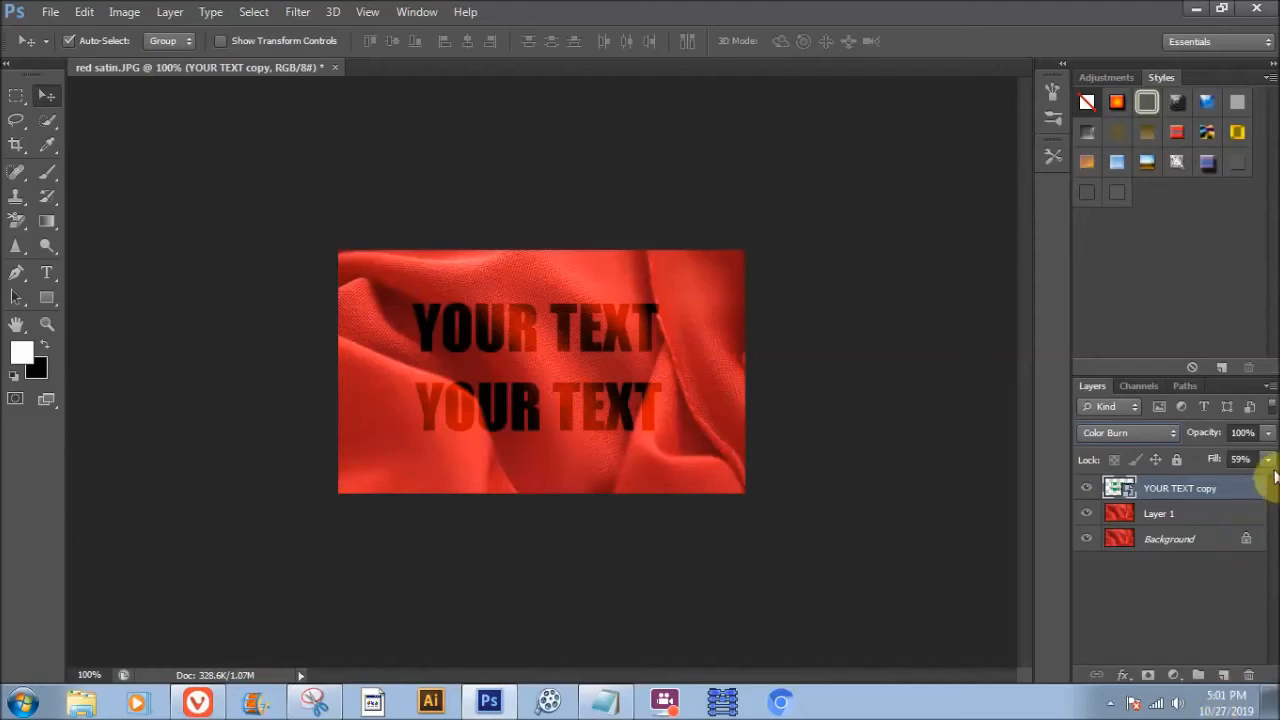
mouse_move(1270, 462)
mouse_down()
mouse_move(1251, 486)
mouse_move(1237, 480)
mouse_move(1258, 483)
mouse_up()
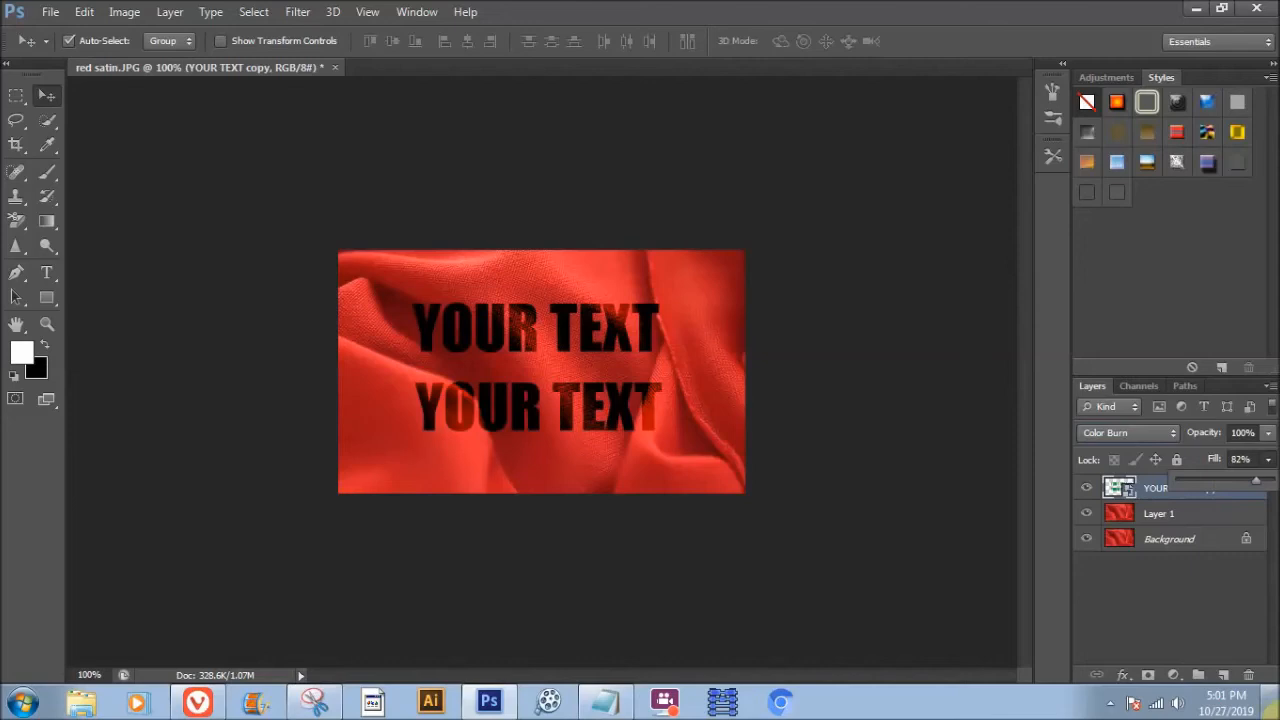
Flatten the image so that the text and satin layers merge into the background.
click(1267, 389)
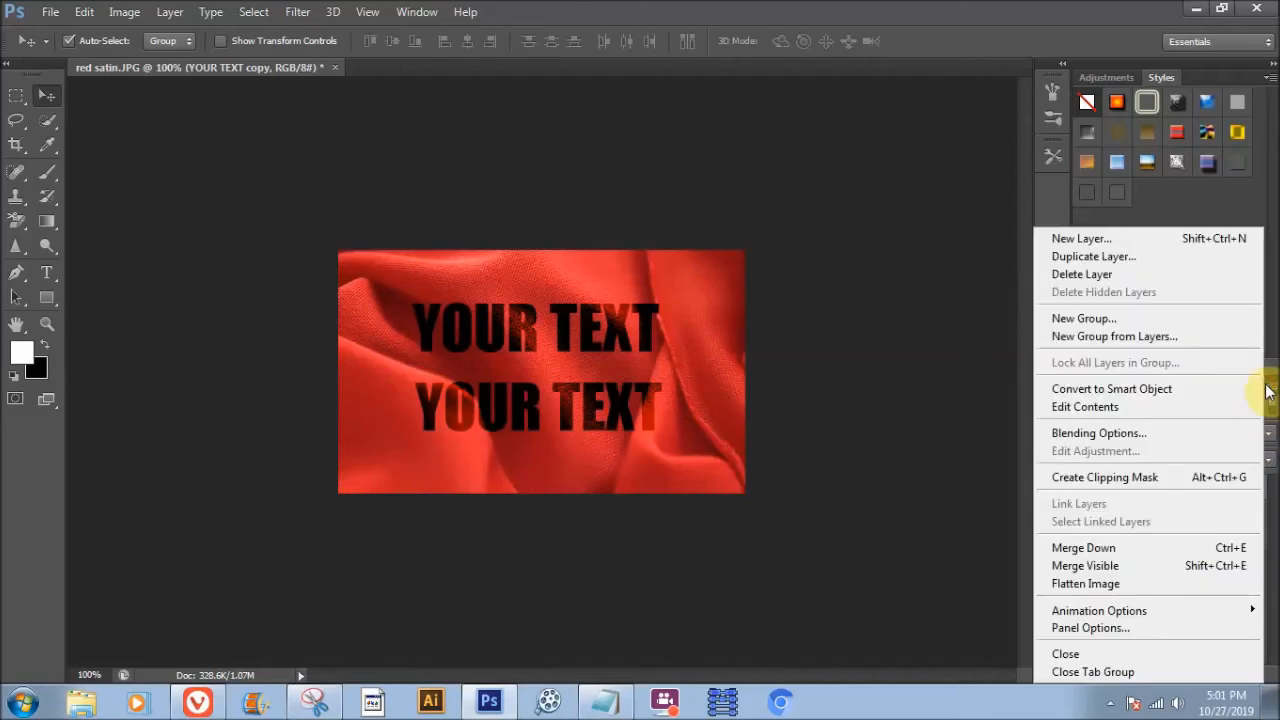
click(1155, 585)
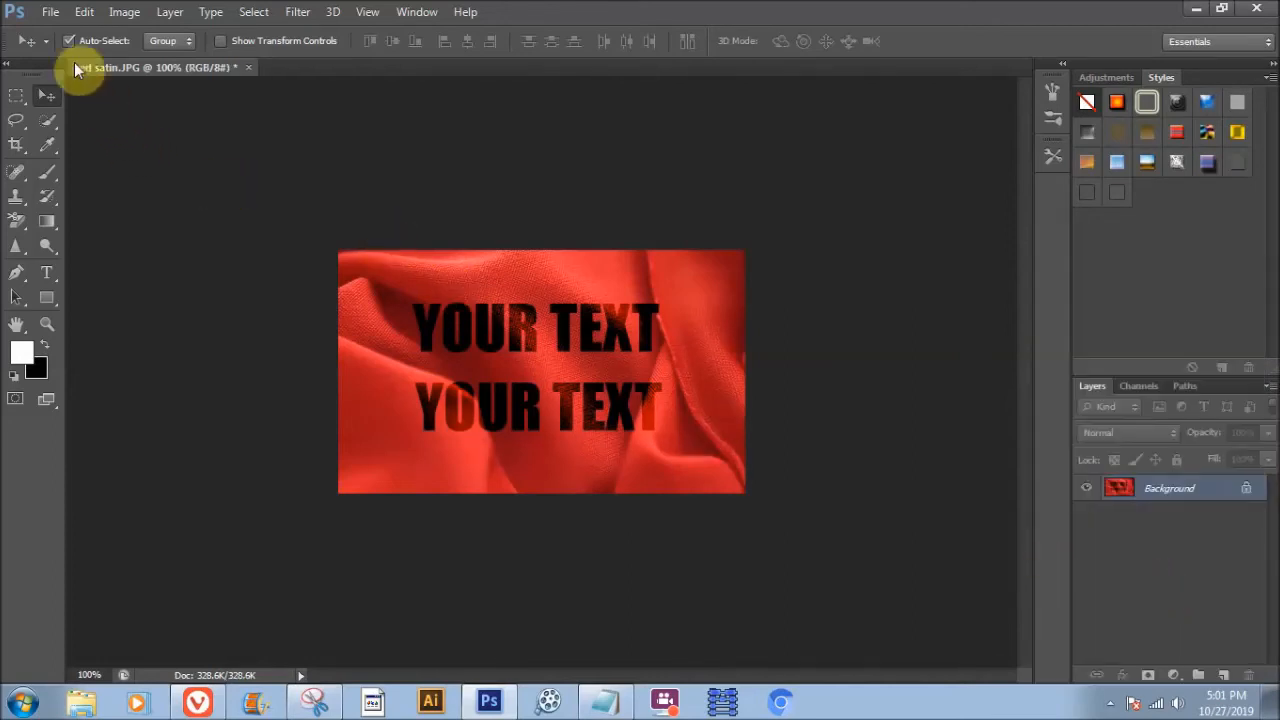
Start saving the flattened image under a new name, entering "COLOR BURN INTO WAVING SATIN" as the file name.
click(49, 12)
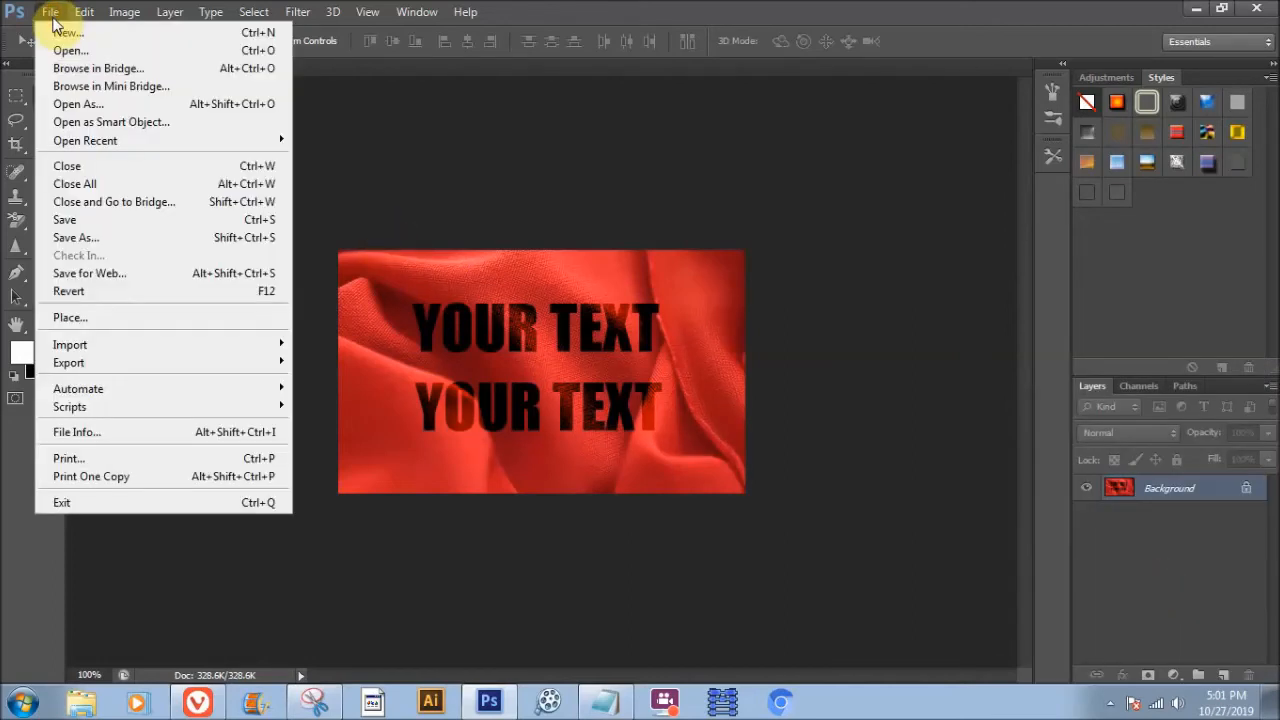
click(117, 240)
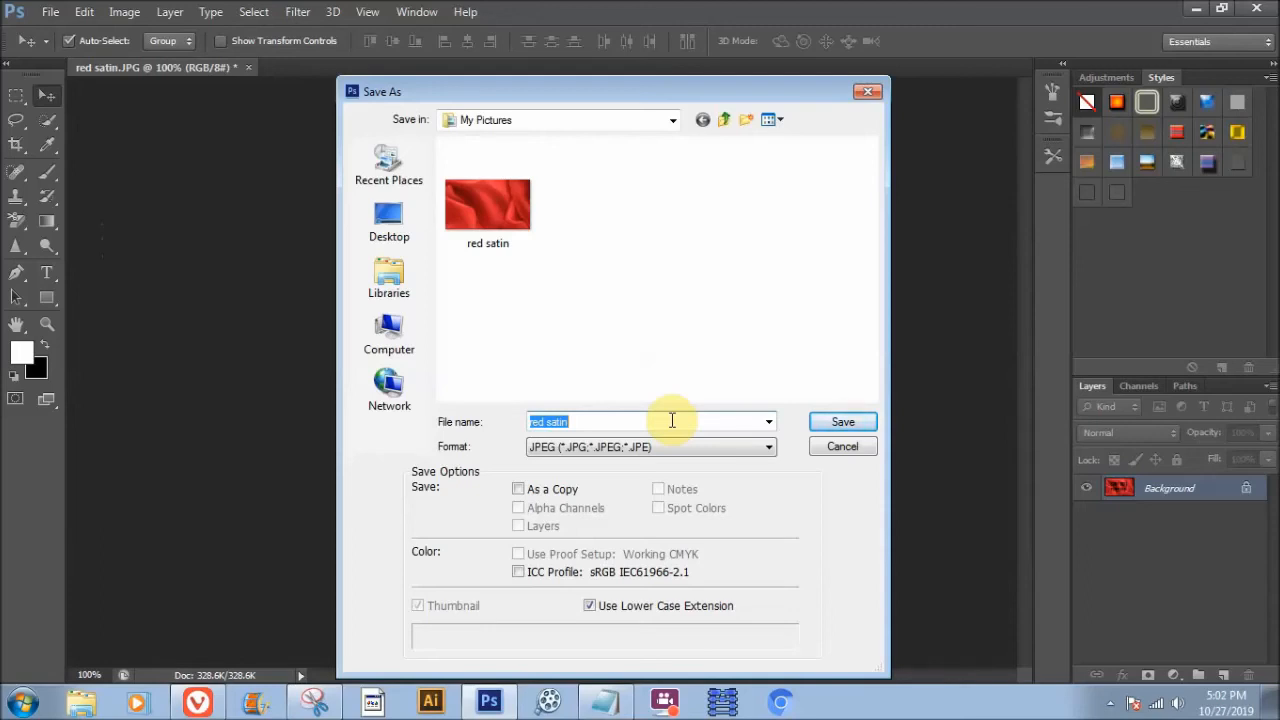
text(COLOR BURN INTO )
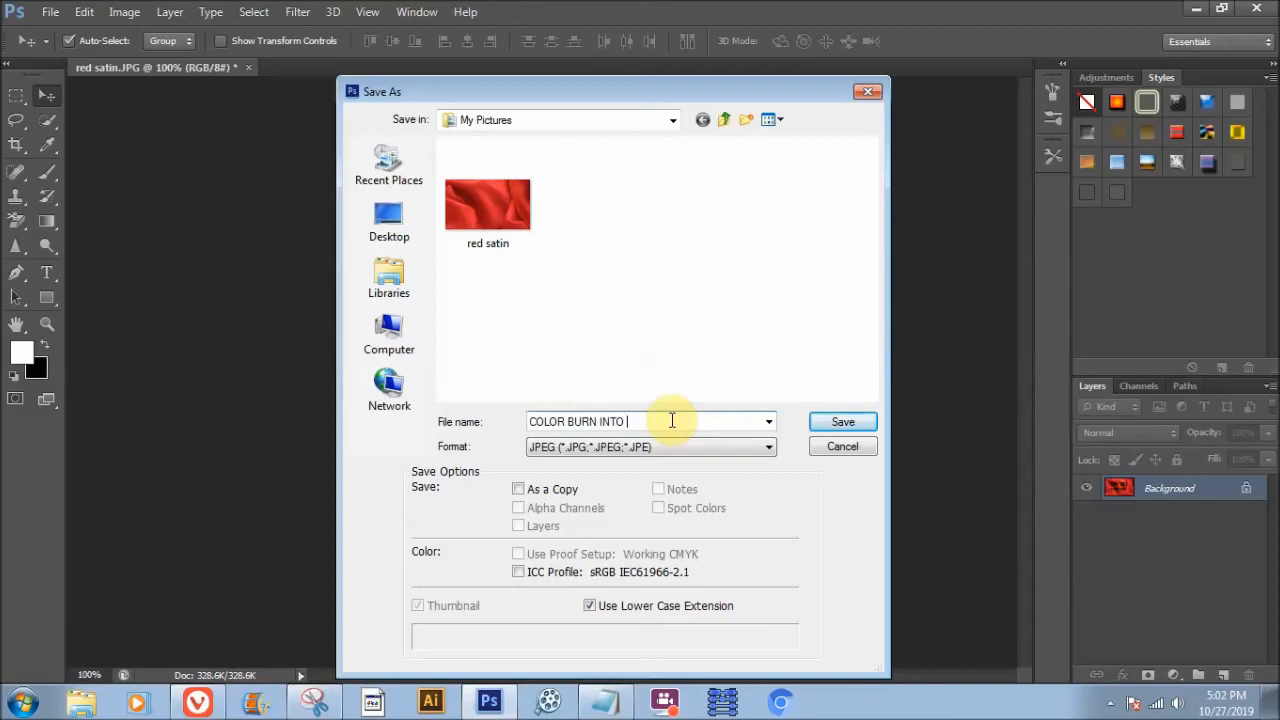
text(WAVING SATIN)
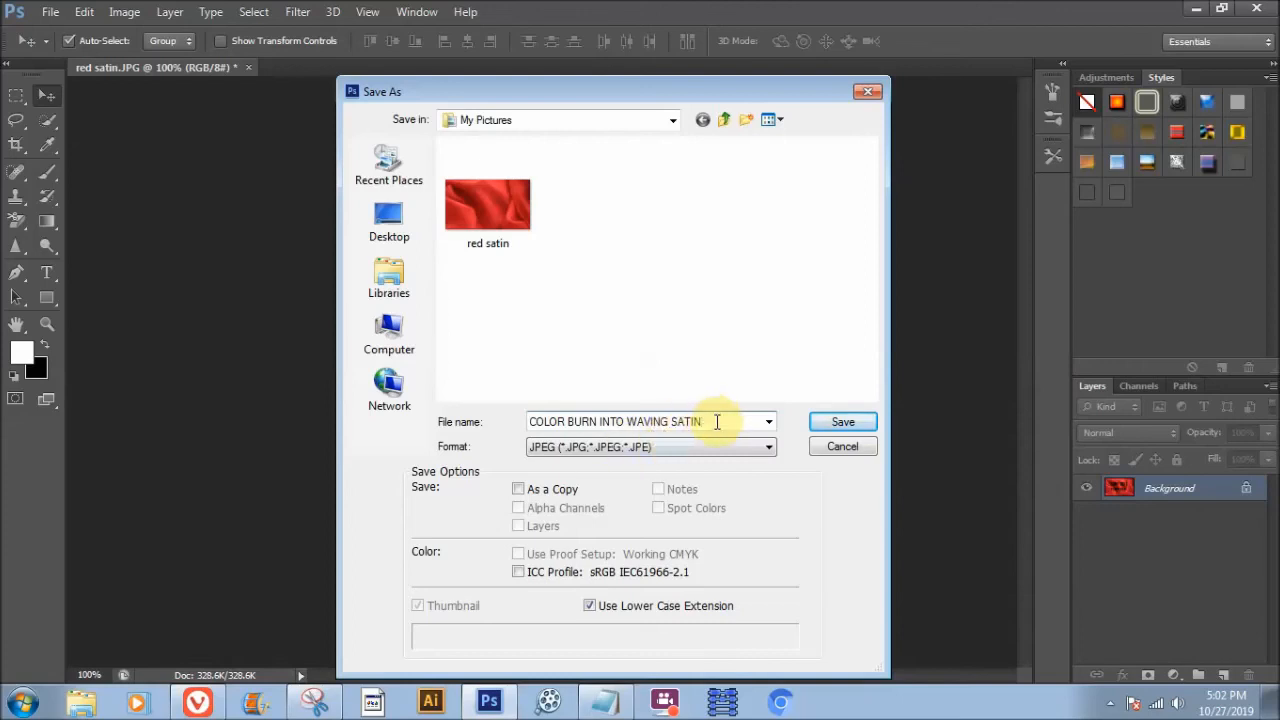
Replace the file name with "color burn in waving satin" and save it as a JPEG in My Pictures at quality 12, Baseline ("Standard").
drag(728, 420, 457, 446)
text(co)
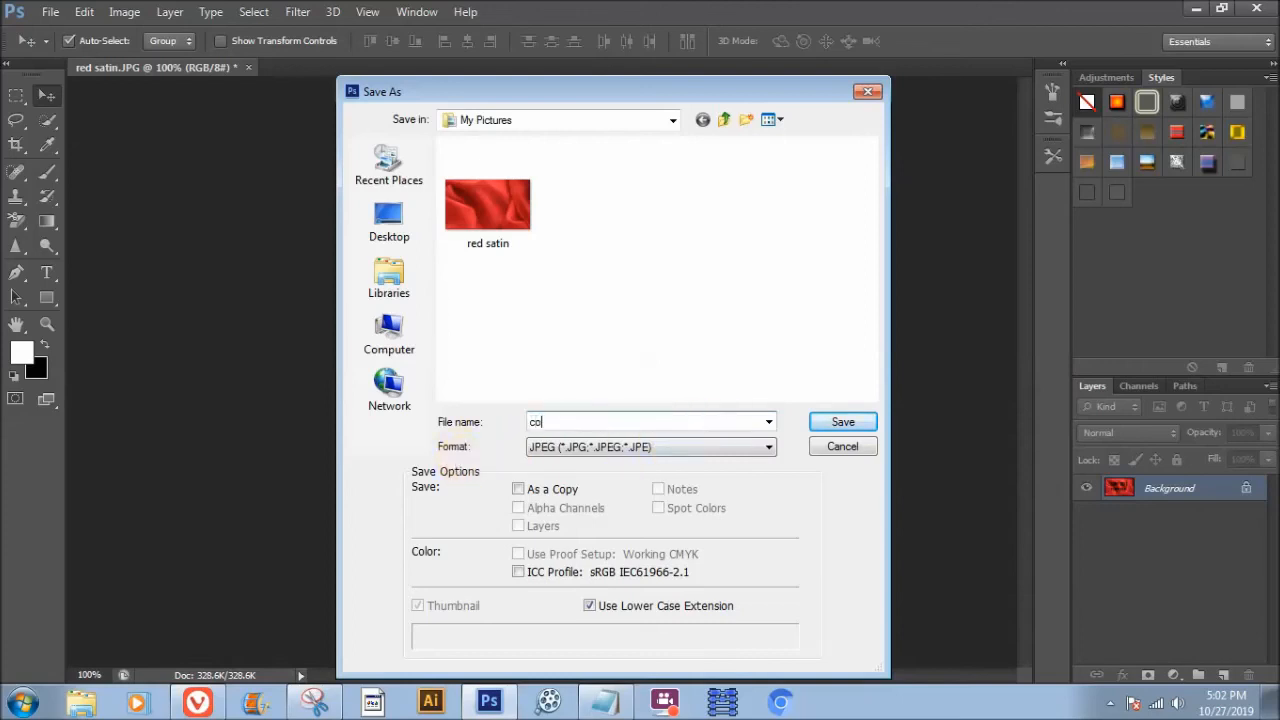
text(lor burn in)
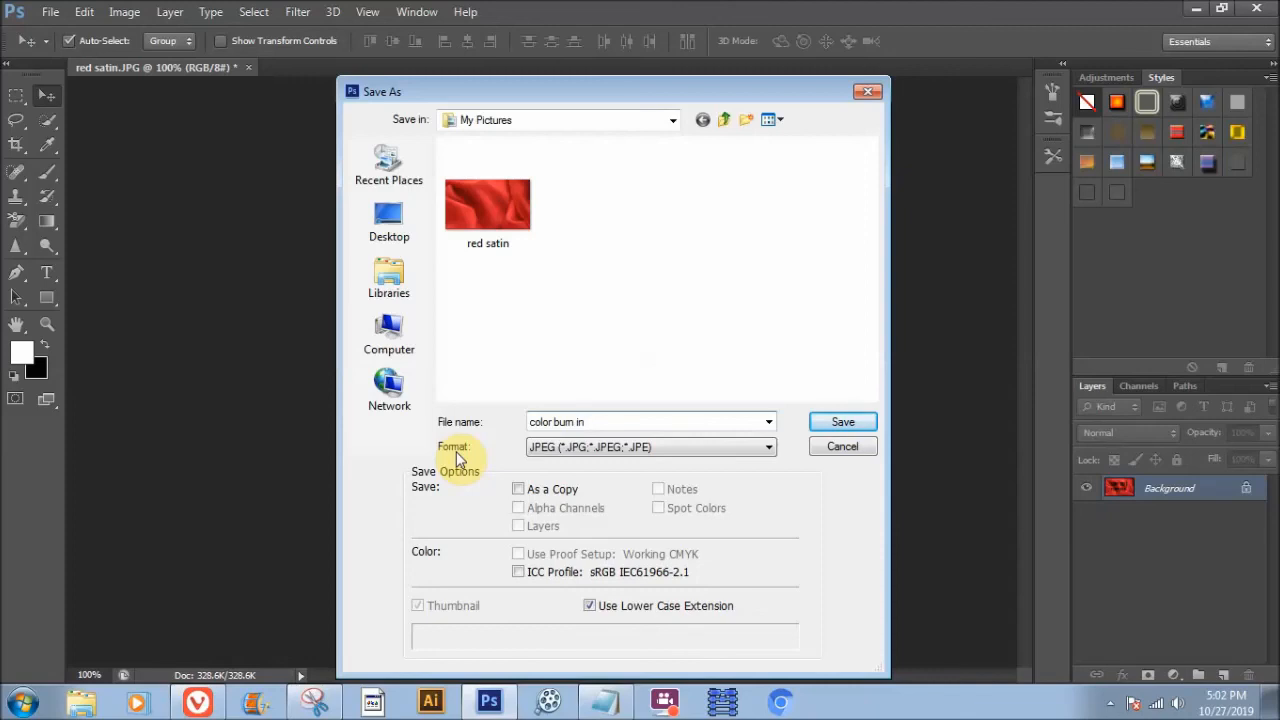
text(wav)
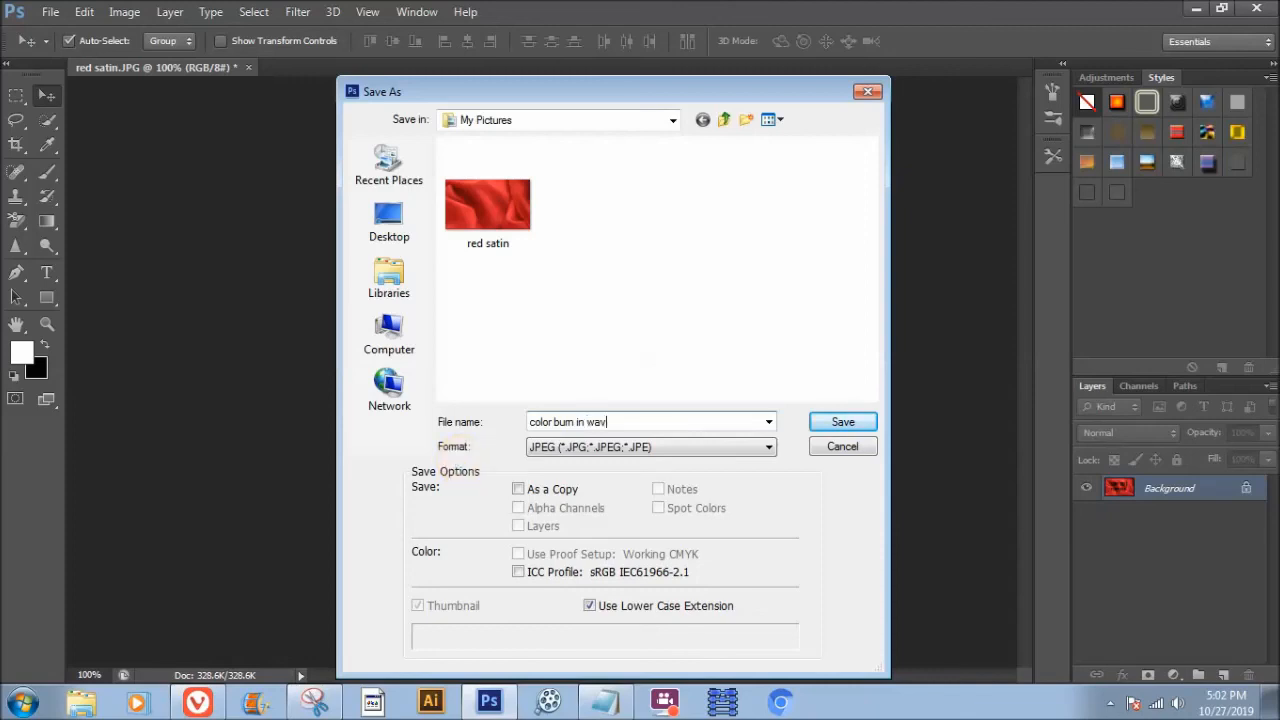
text(ing satin)
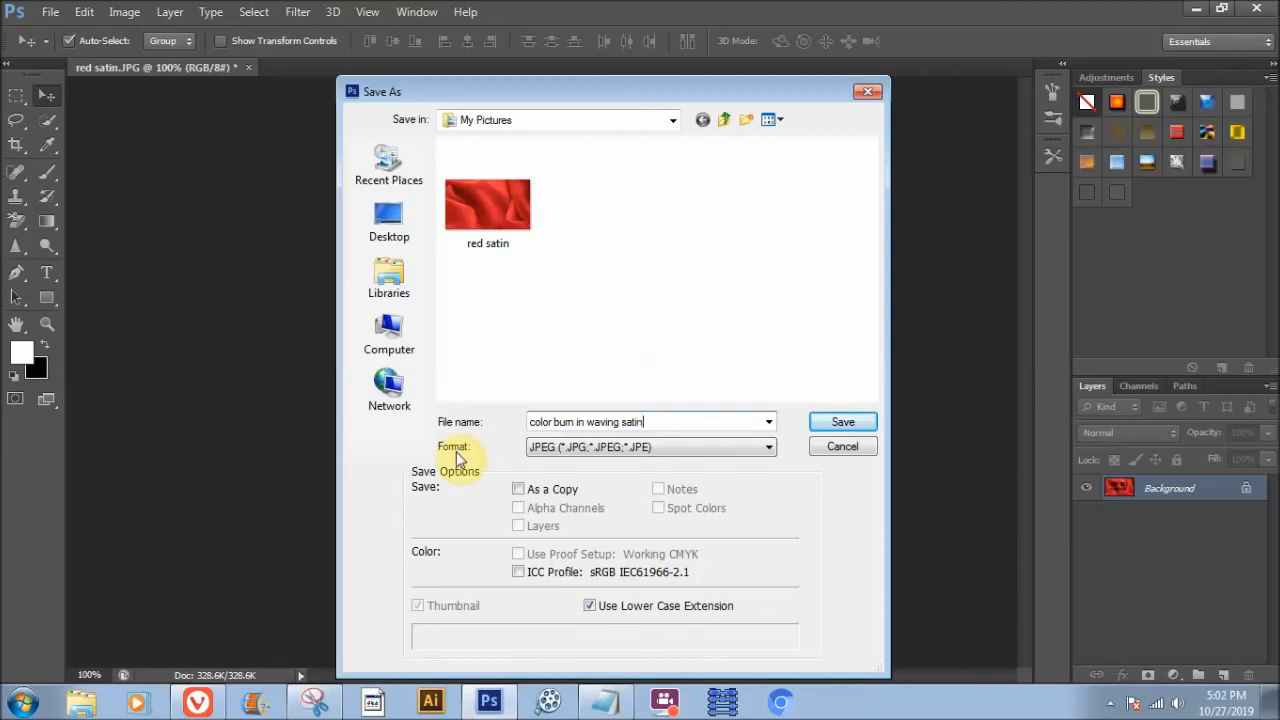
click(845, 422)
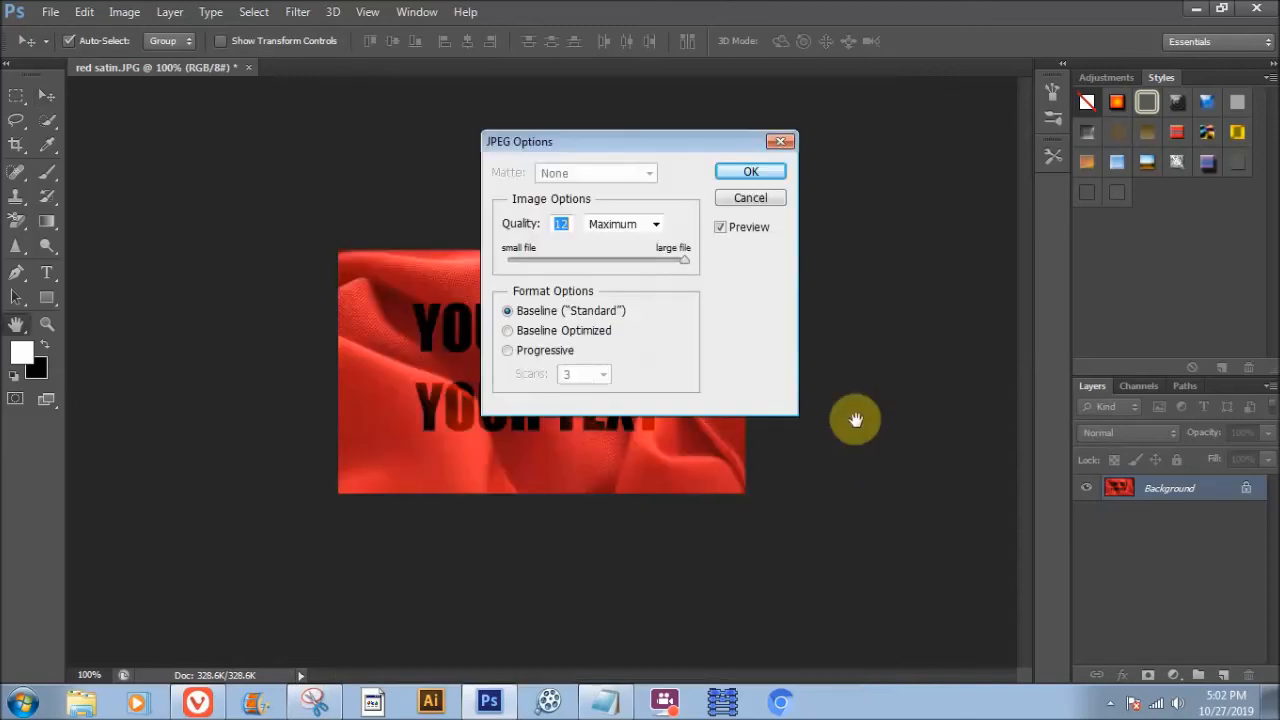
click(748, 173)
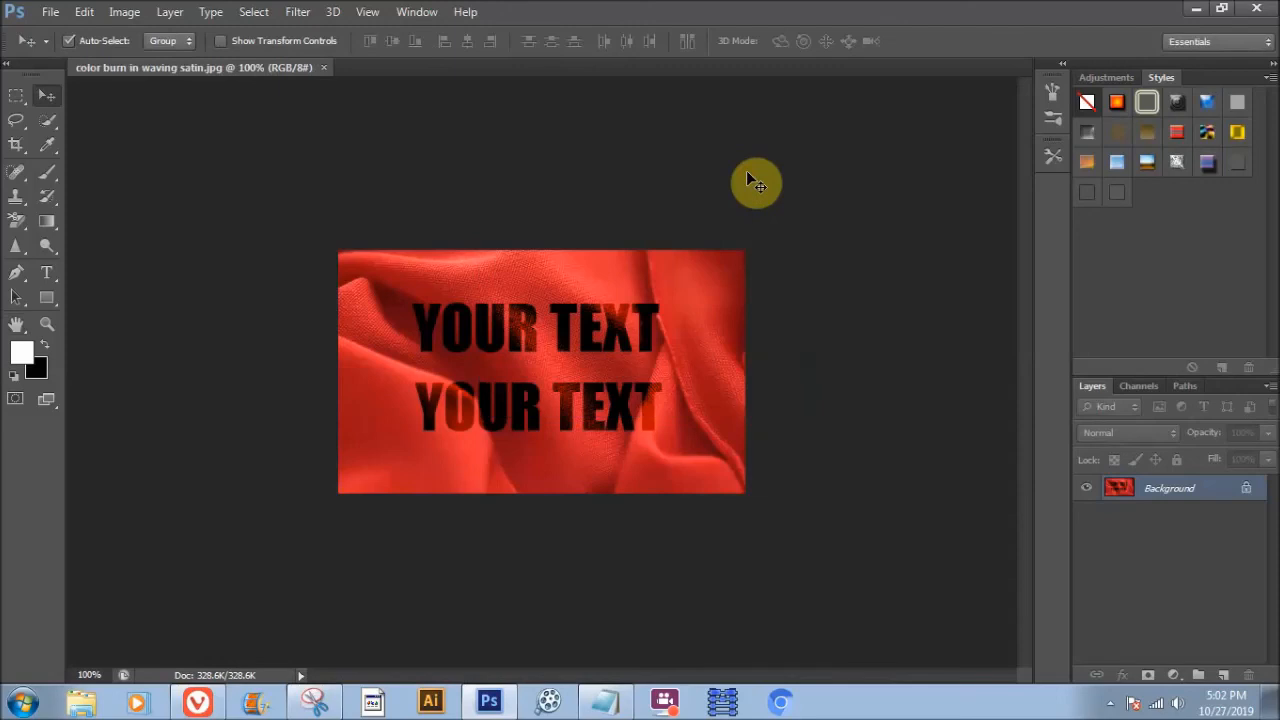